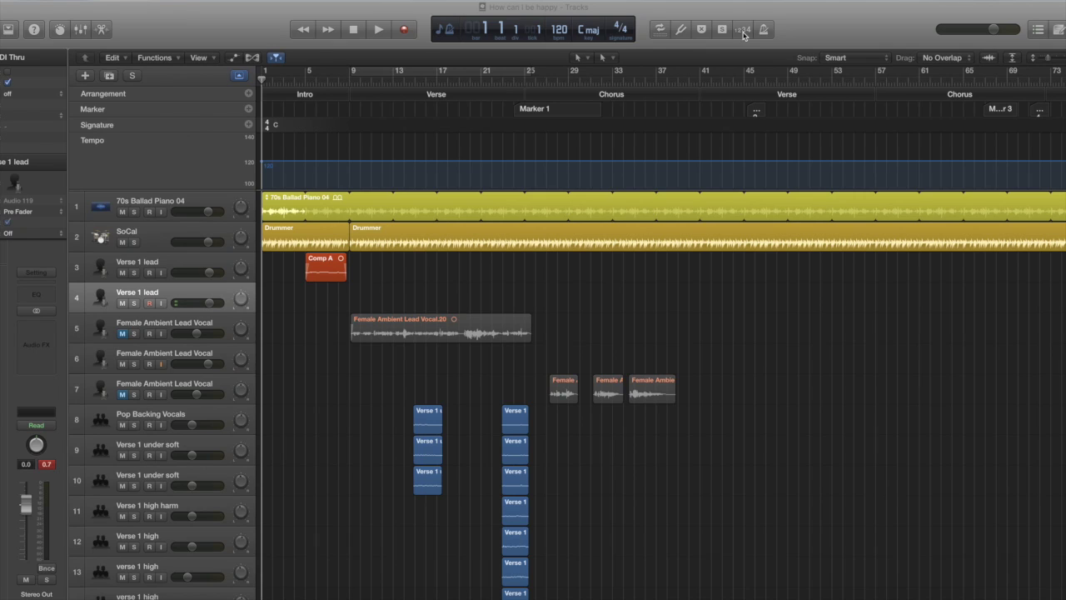
Turn on the count-in and look up where the number of count-in bars is chosen.
left_click(743, 30)
left_click(167, 2)
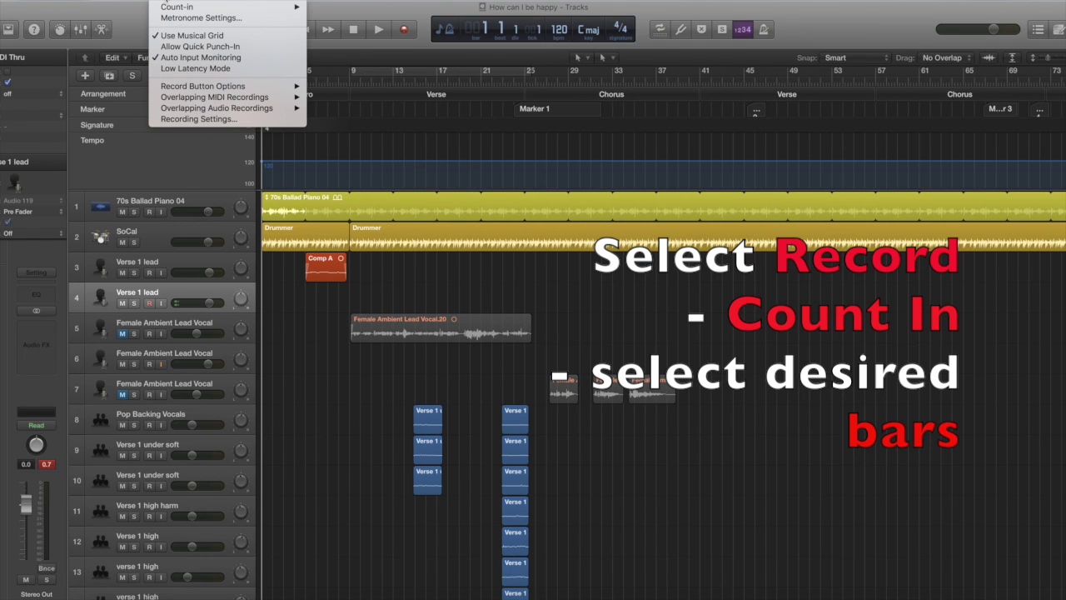
mouse_move(166, 8)
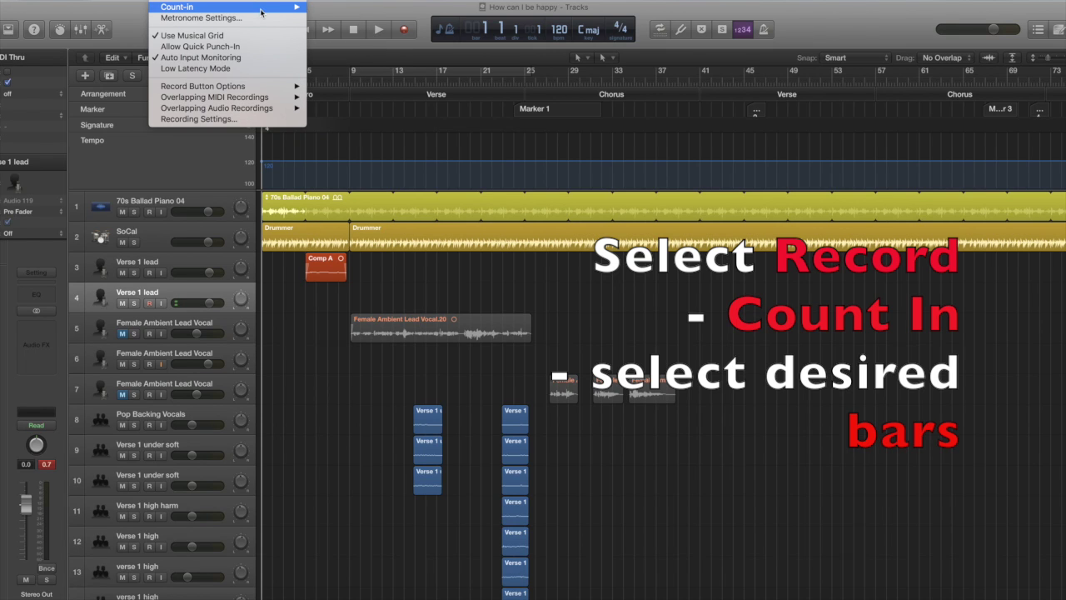
left_click(329, 53)
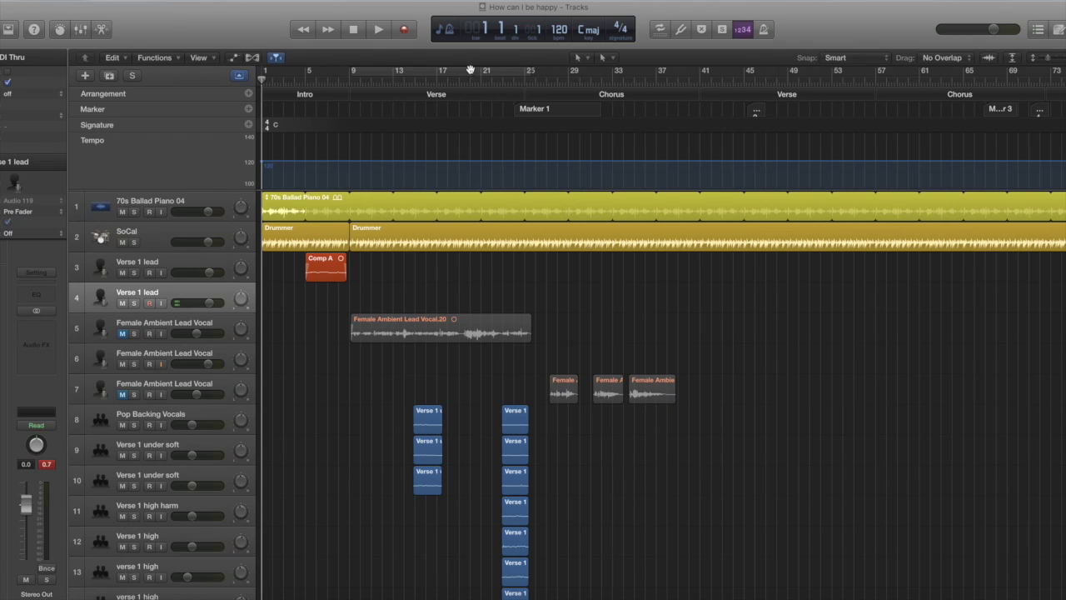
Arm the Verse 1 lead track 4 and record a short passage from bar 1 to about bar 2.
left_click(150, 305)
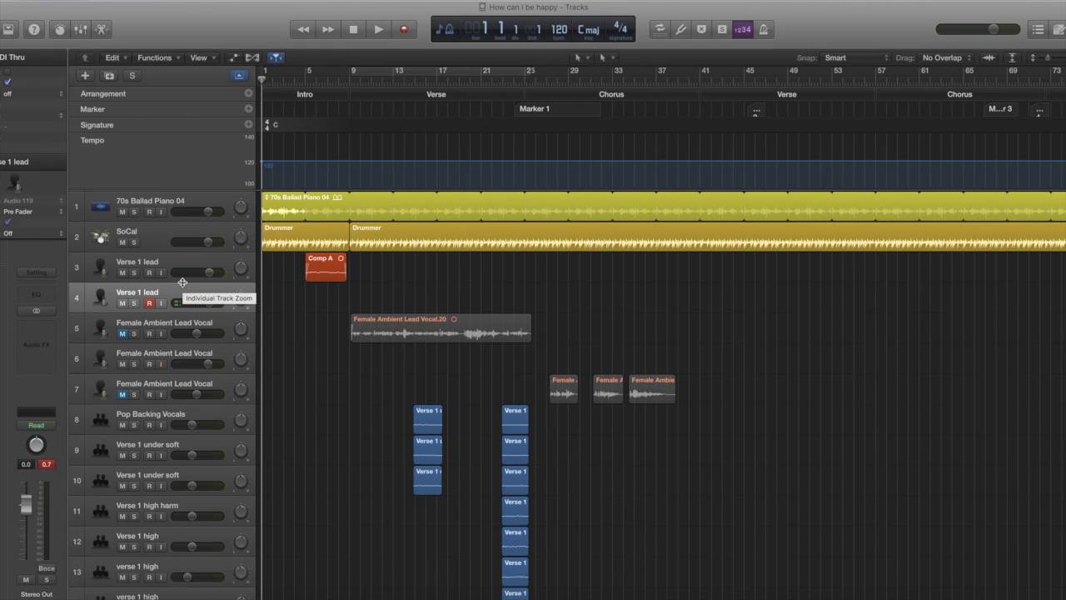
key("r")
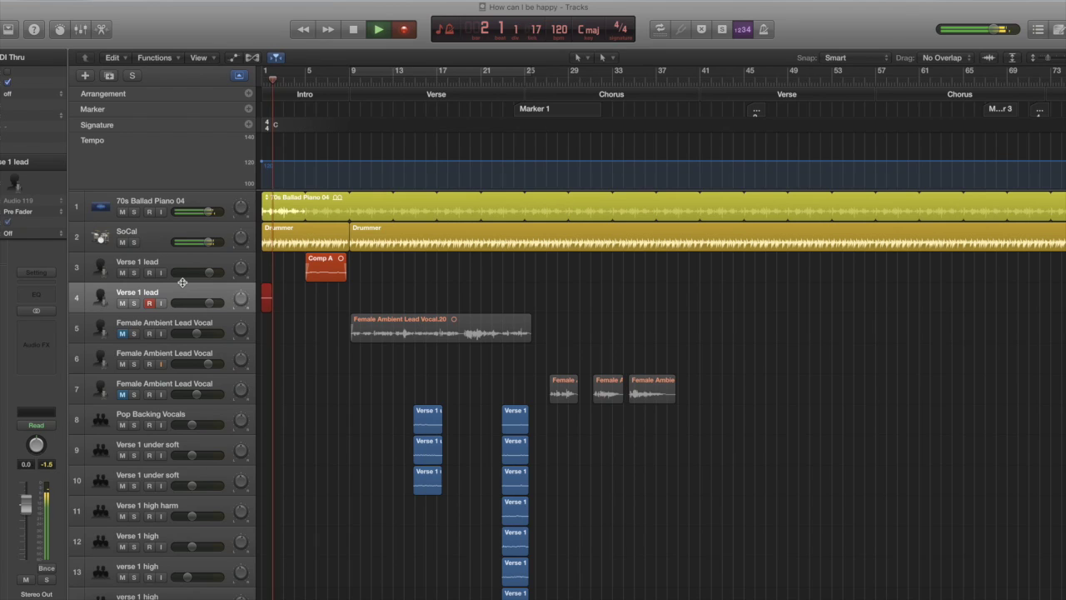
key("space")
left_click(150, 303)
left_click(150, 303)
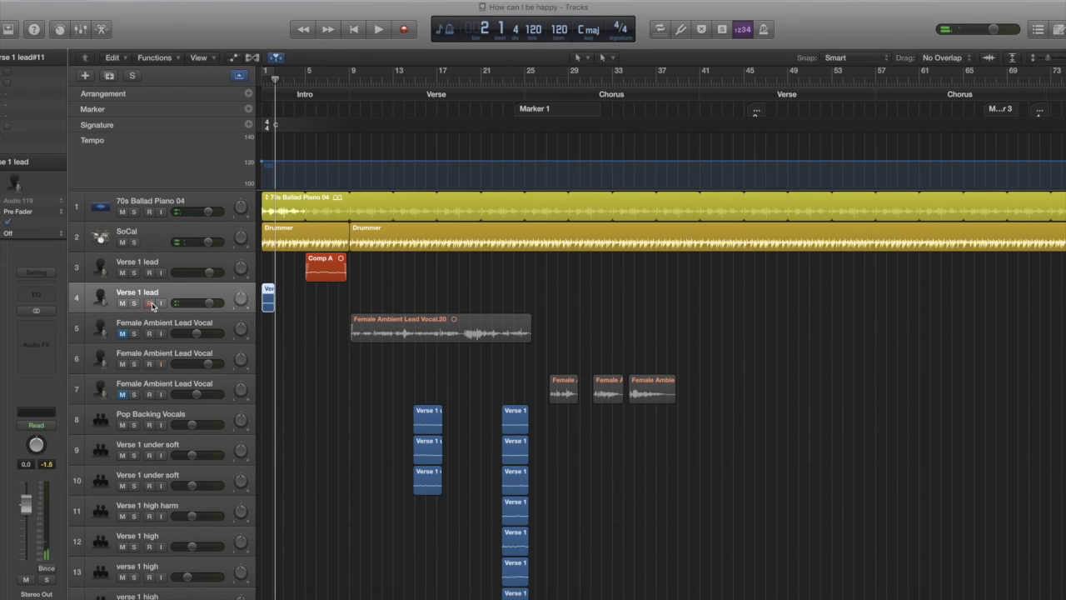
Delete the newly recorded region on the Verse 1 lead track together with its audio file.
left_click(270, 300)
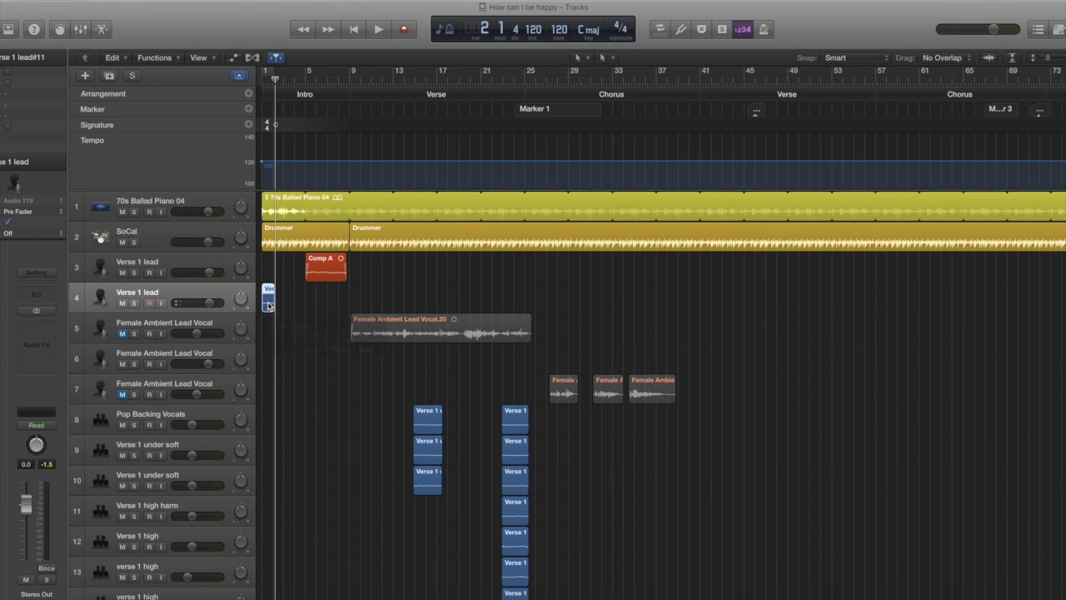
key("Delete")
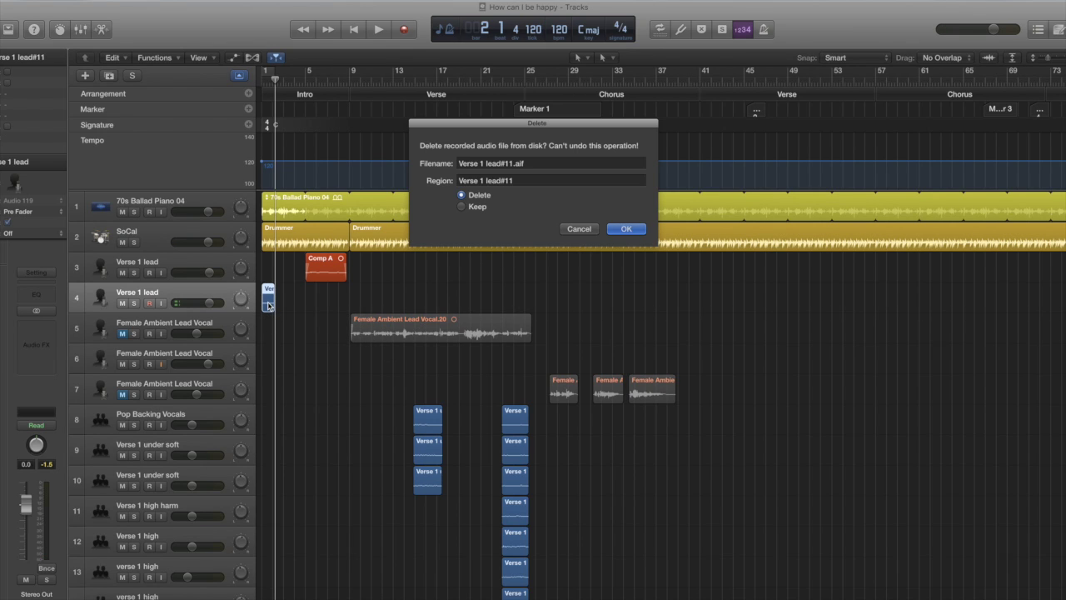
left_click(626, 229)
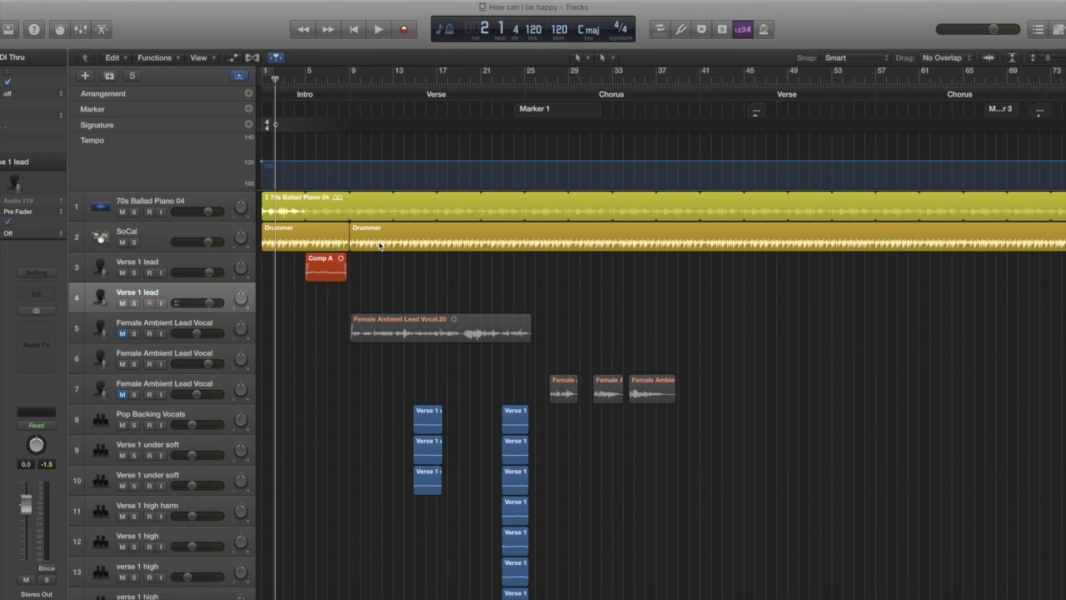
Move the playhead to bar 41 and record a short passage on the Verse 1 lead track 4.
left_click_drag(275, 81, 279, 81)
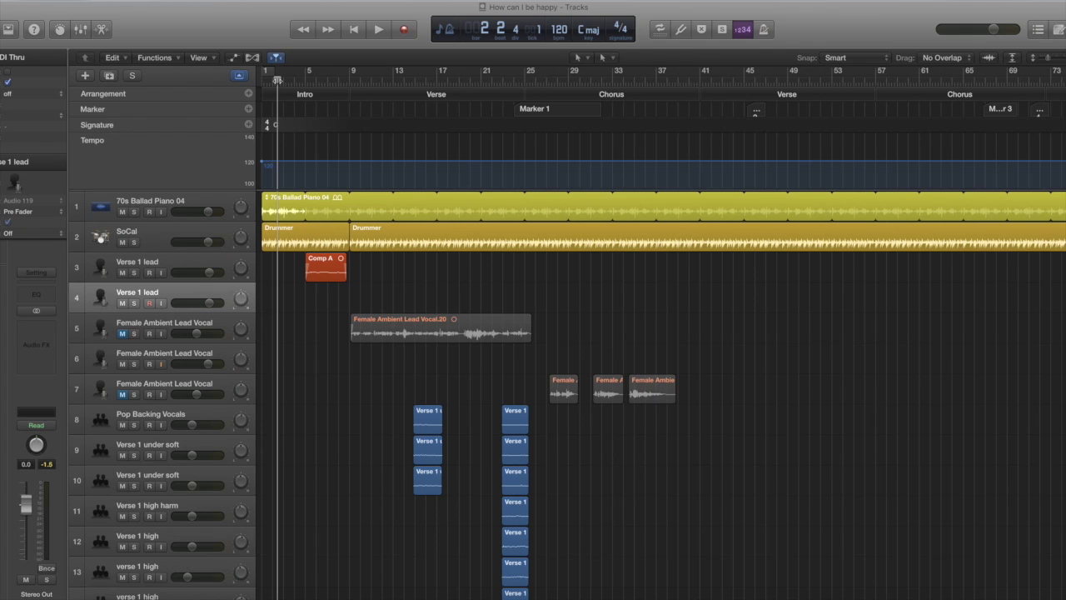
left_click_drag(277, 81, 702, 111)
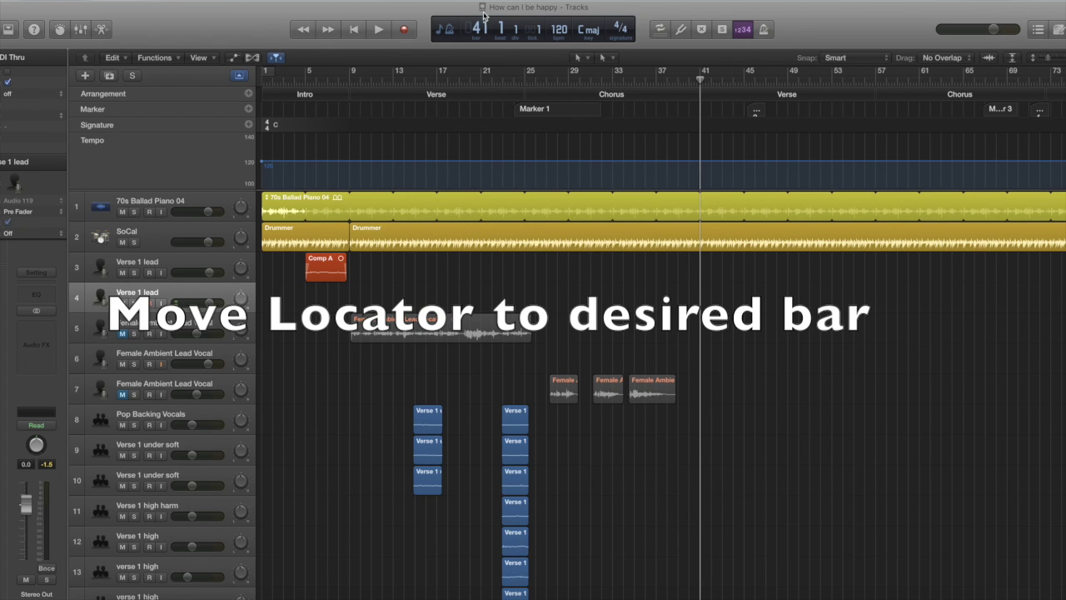
left_click(404, 32)
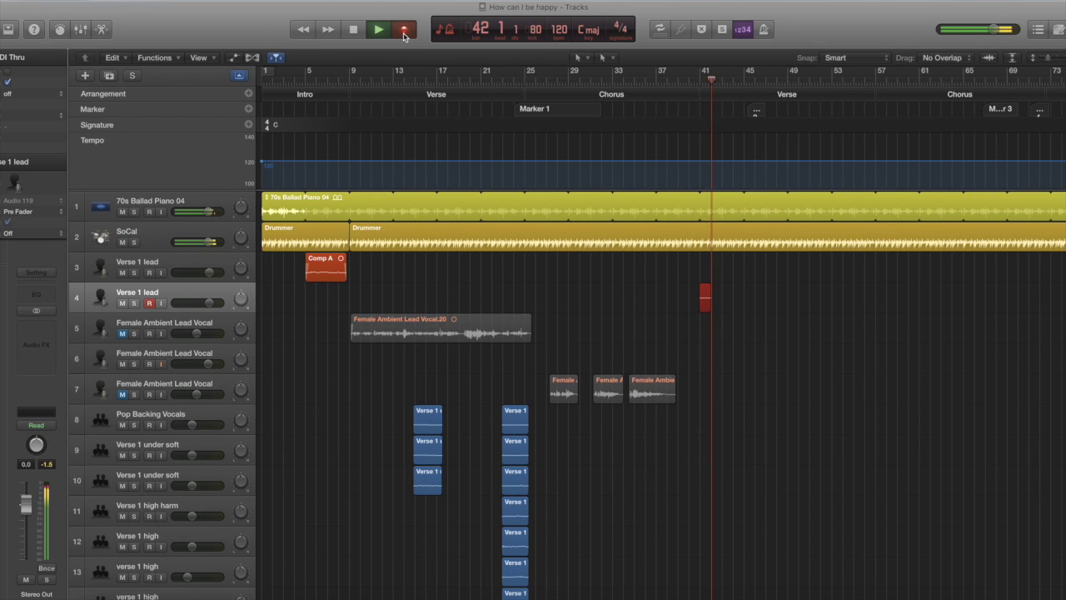
key("space")
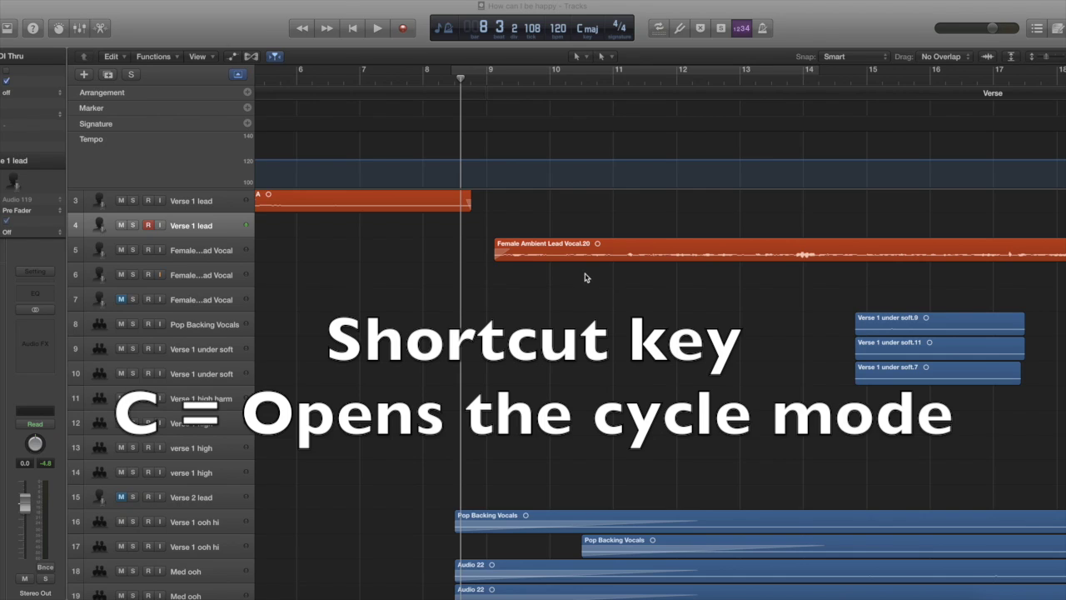
With cycle mode on and track 5 muted, record three looped takes on the Verse 1 lead track 4 across bars 8 to 14.
key("c")
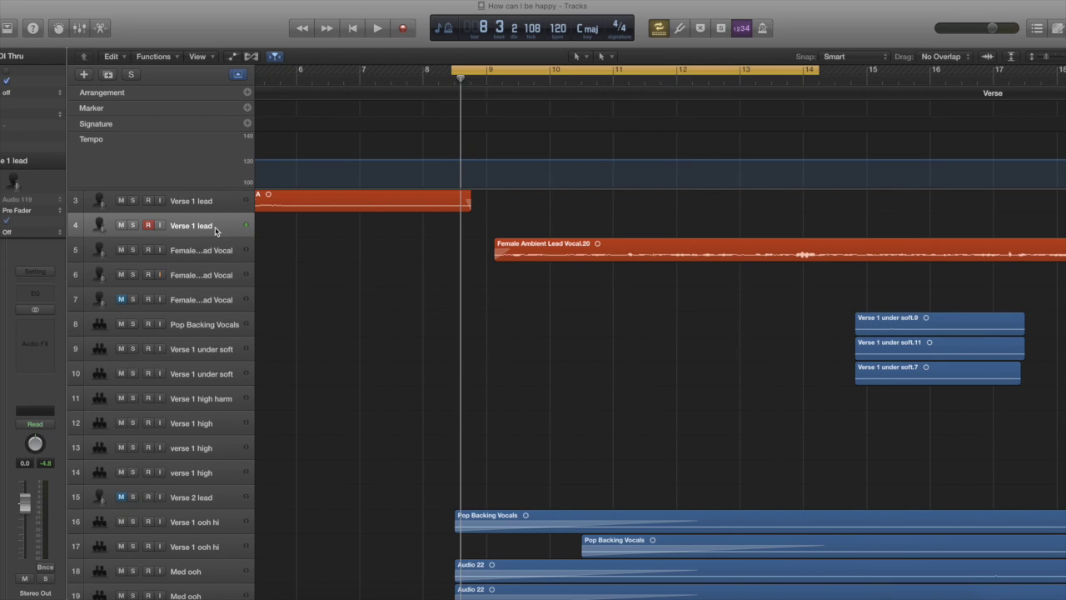
left_click(121, 250)
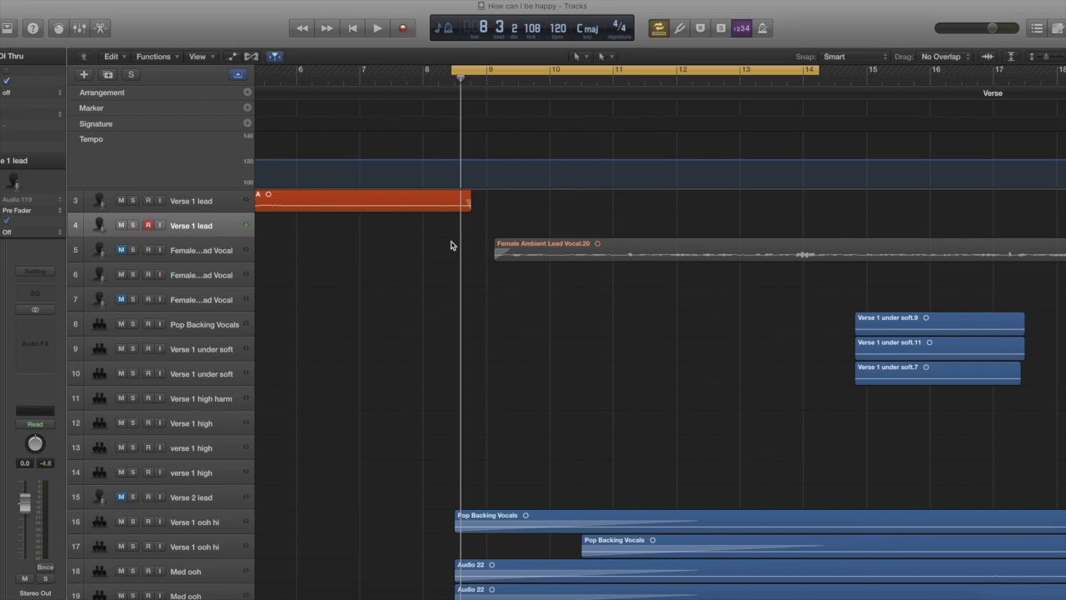
key("r")
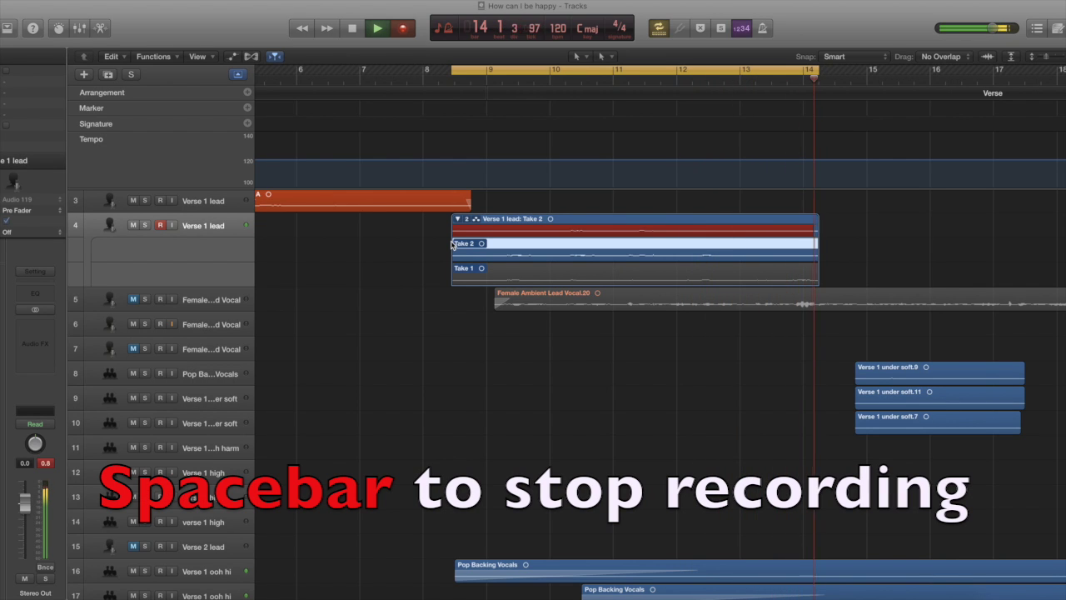
key("space")
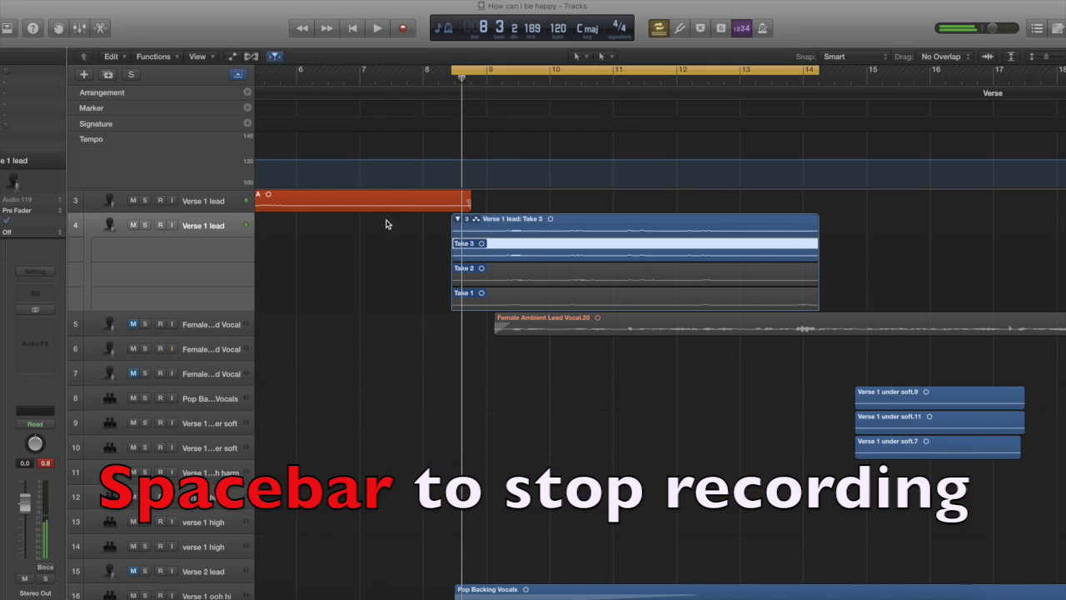
Play back the take folder on the Verse 1 lead track and switch the active take to Take 2.
scroll(541, 206, "right", 1)
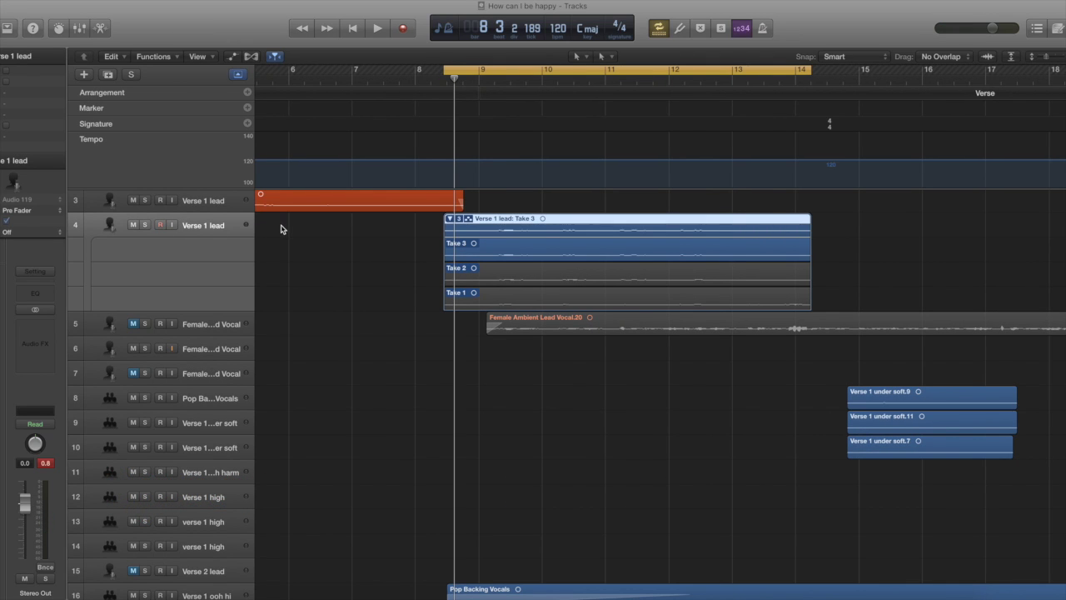
key("space")
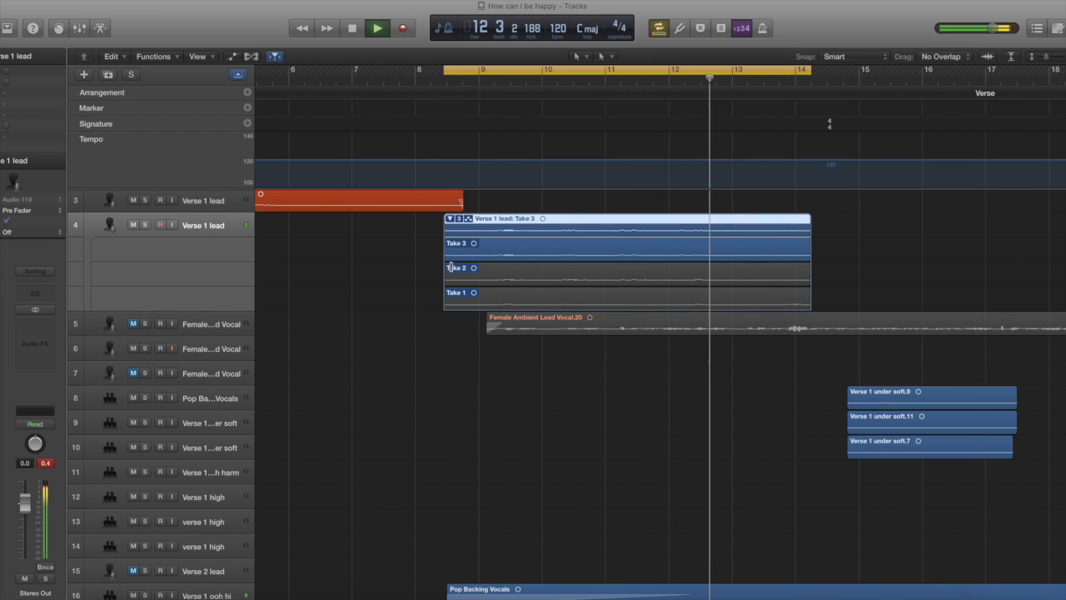
left_click(449, 267)
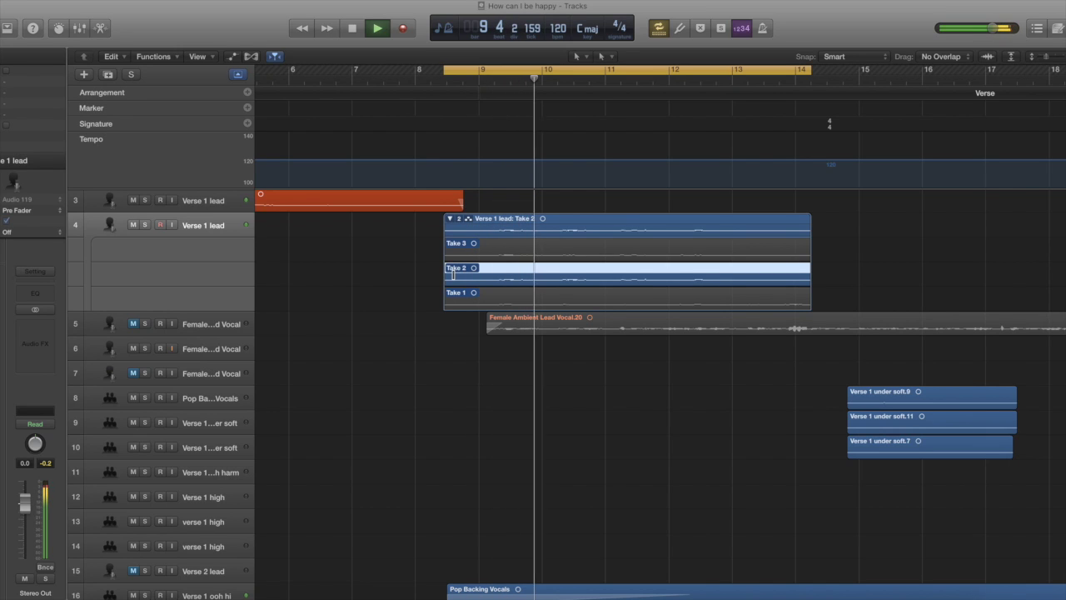
key("space")
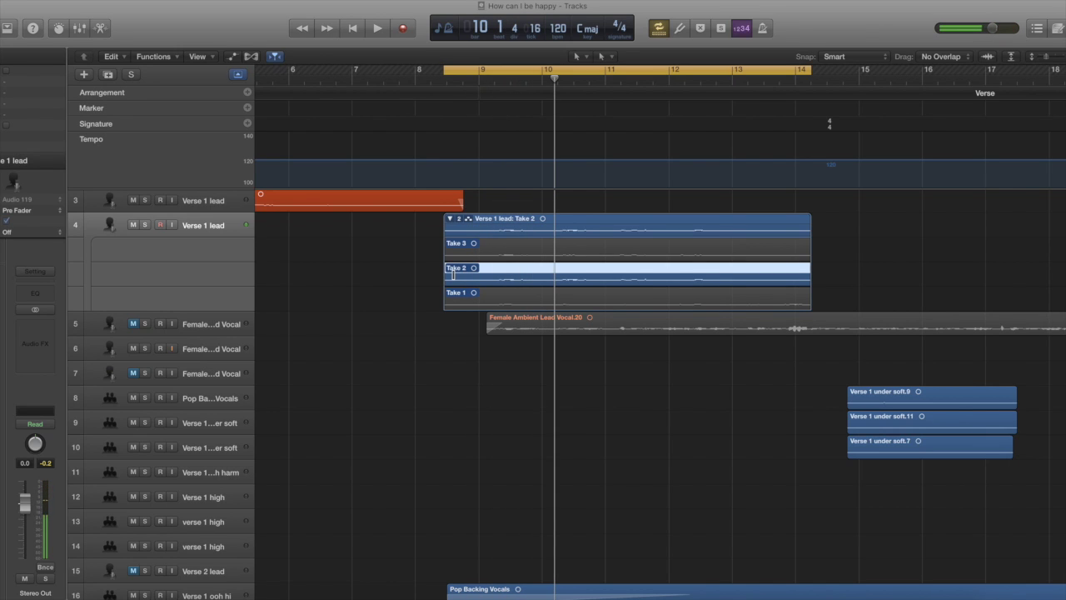
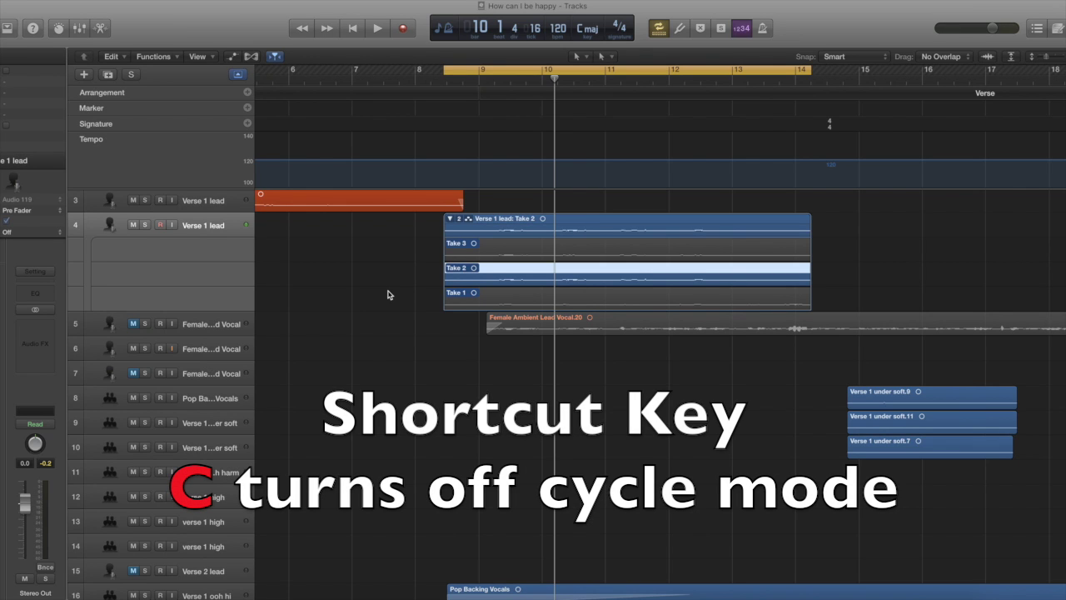
Turn off cycle mode, and set the locators to match the selected take folder.
key("c")
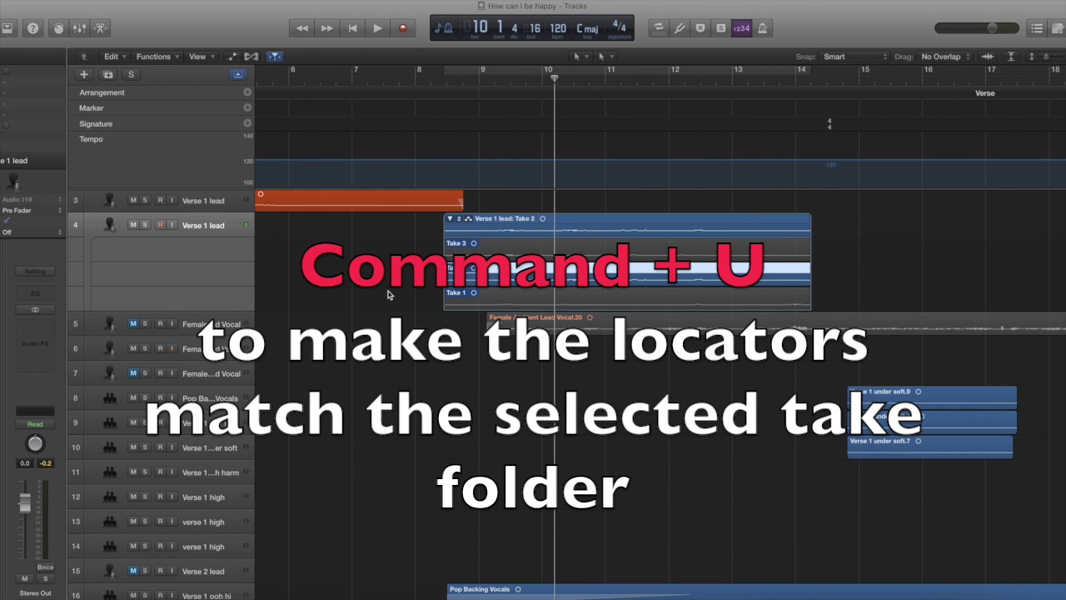
key("cmd+u")
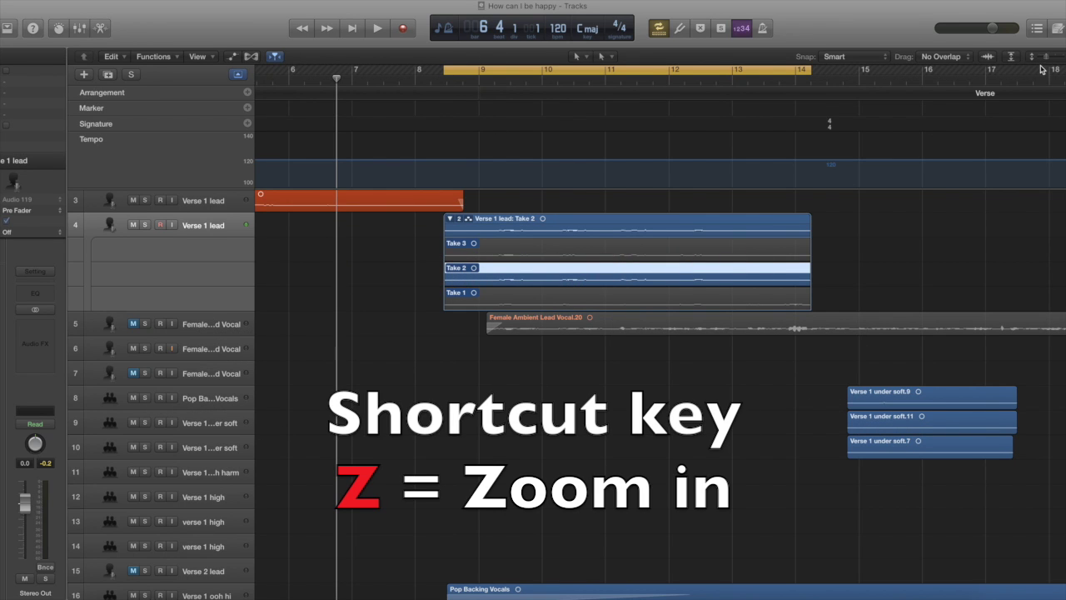
Play back Take 1, Take 2 and Take 3 of the Female Ambient Lead Vocal track in turn to compare them.
key("z")
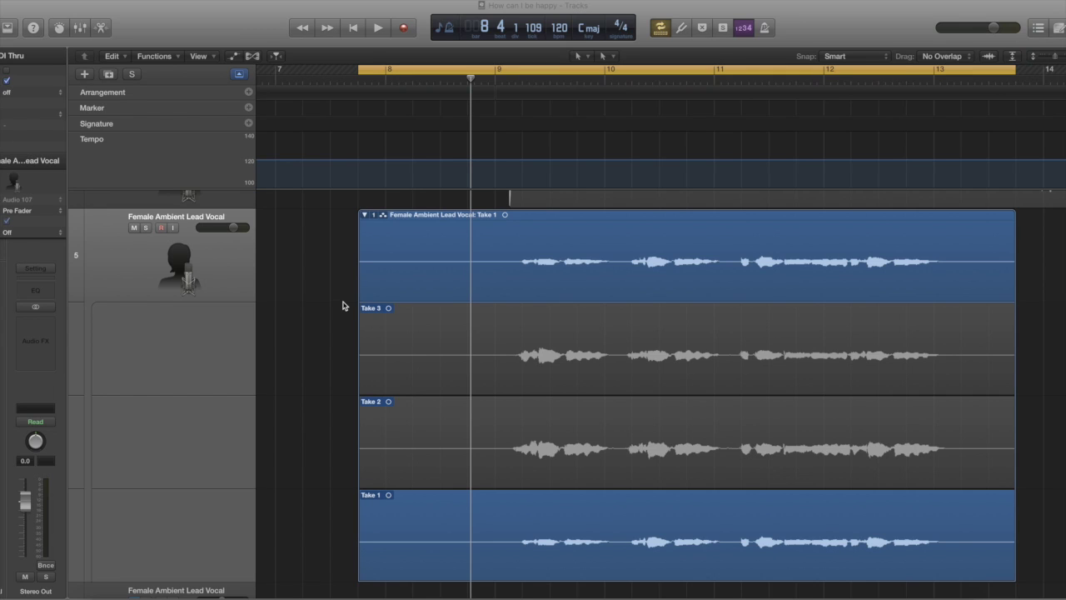
left_click(512, 530)
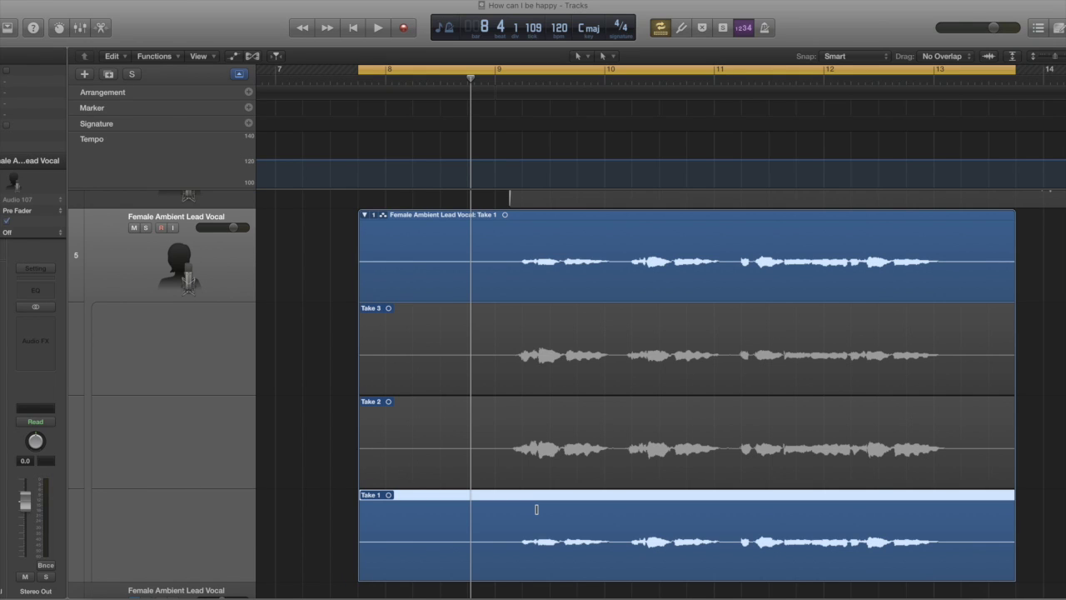
key("space")
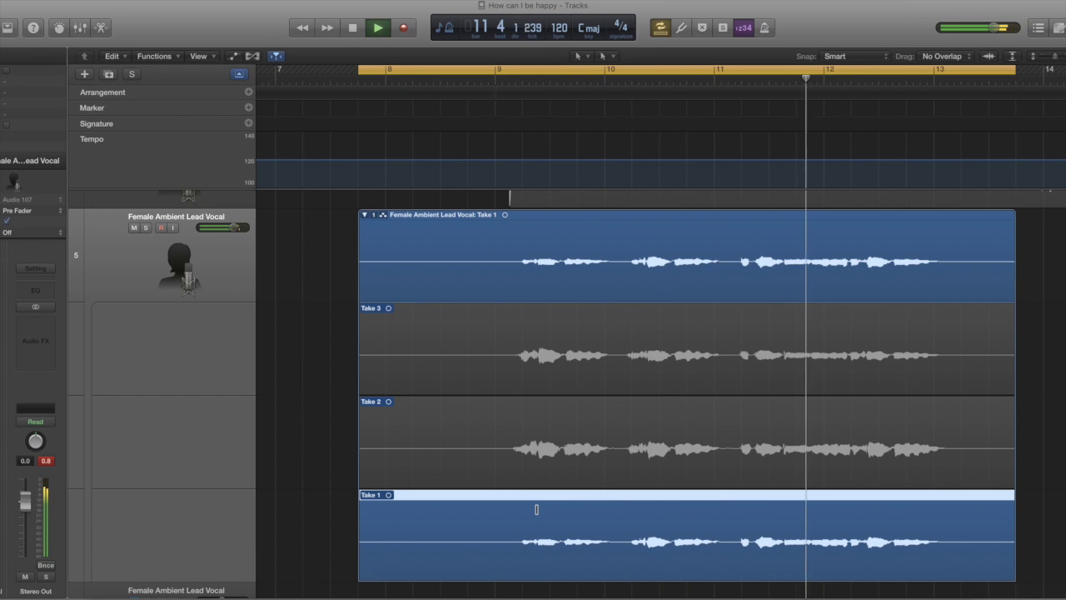
left_click(491, 416)
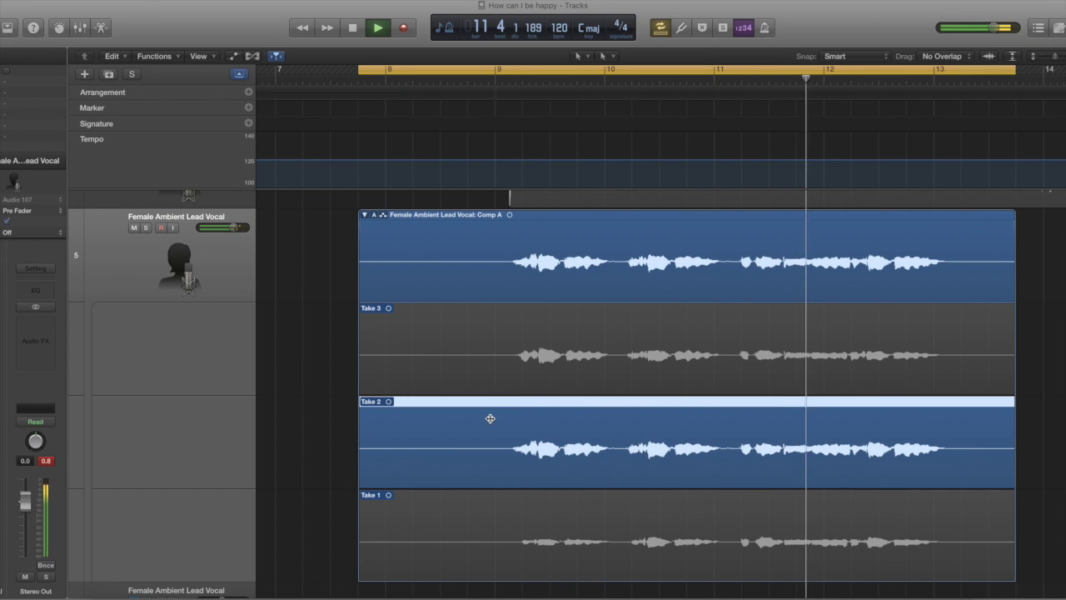
left_click(493, 369)
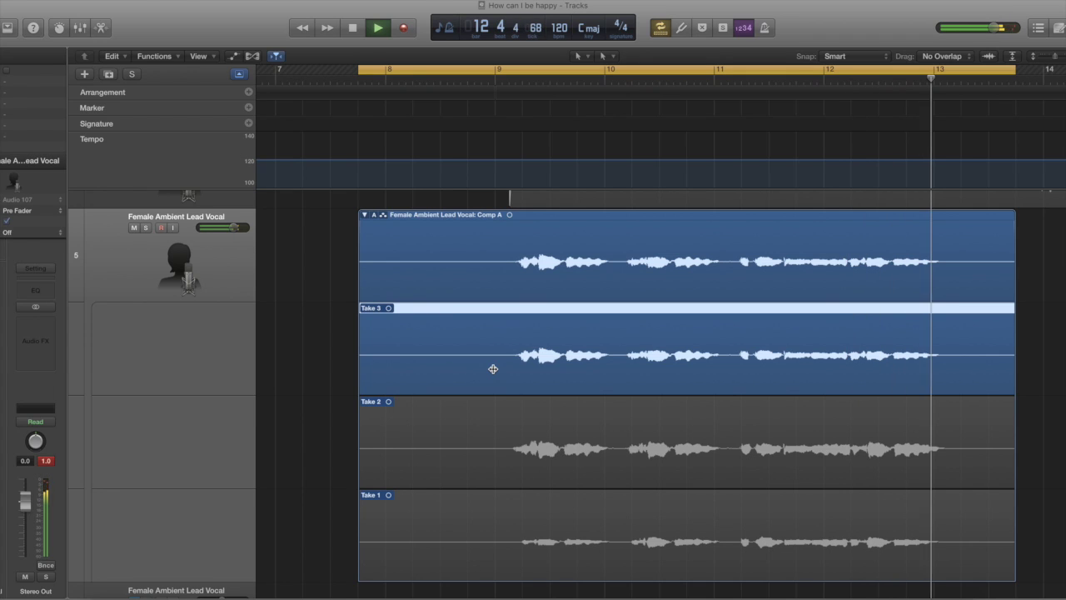
key("space")
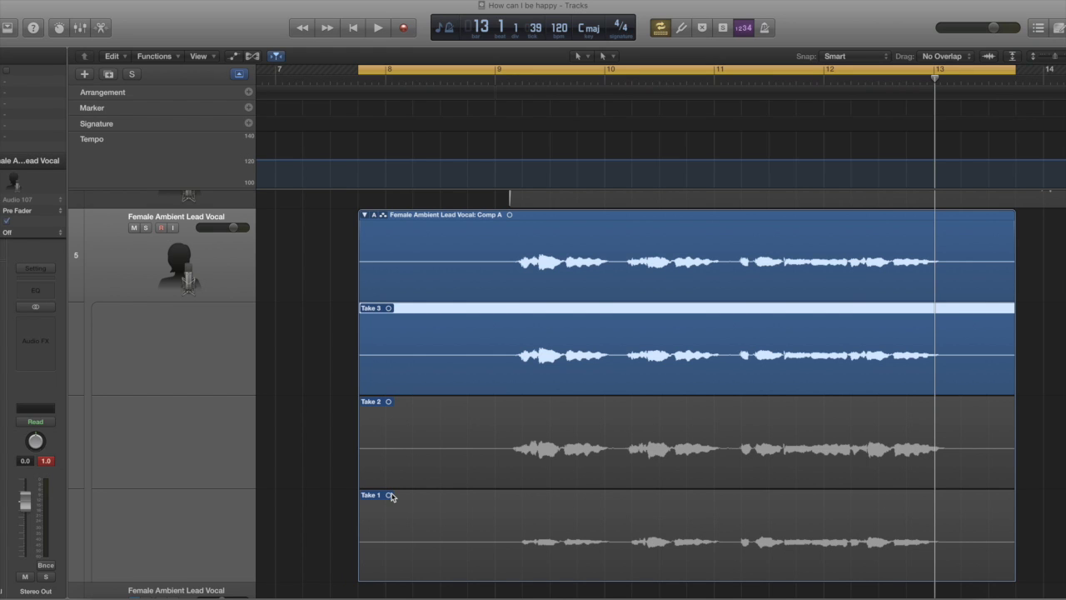
Color Take 1 yellow and Take 2 green in the Female Ambient Lead Vocal take folder.
key("alt+c")
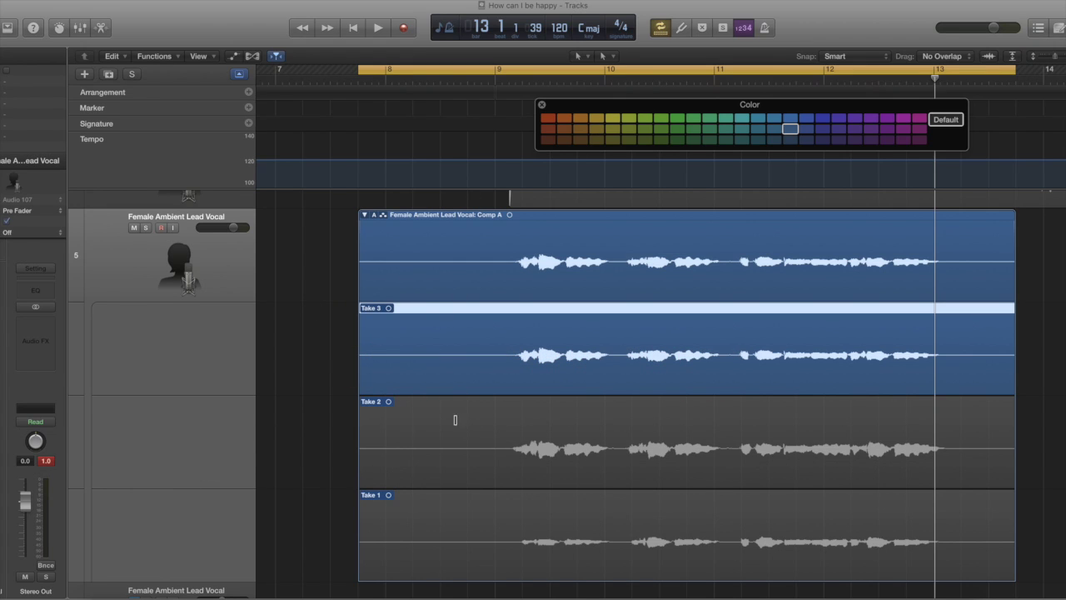
scroll(451, 444, "down", 1)
scroll(451, 444, "down", 1)
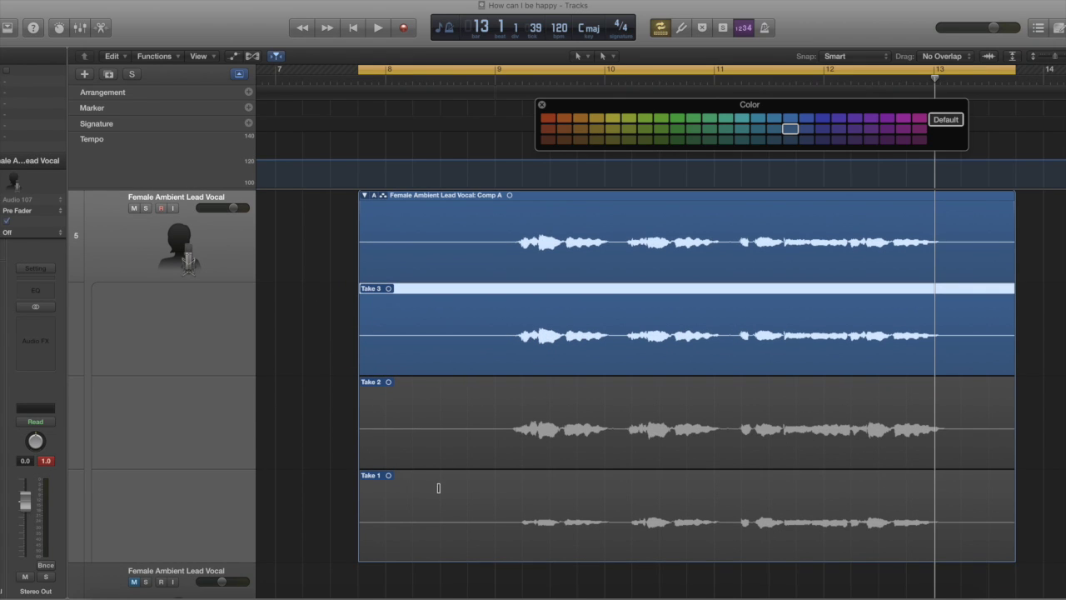
left_click(438, 490)
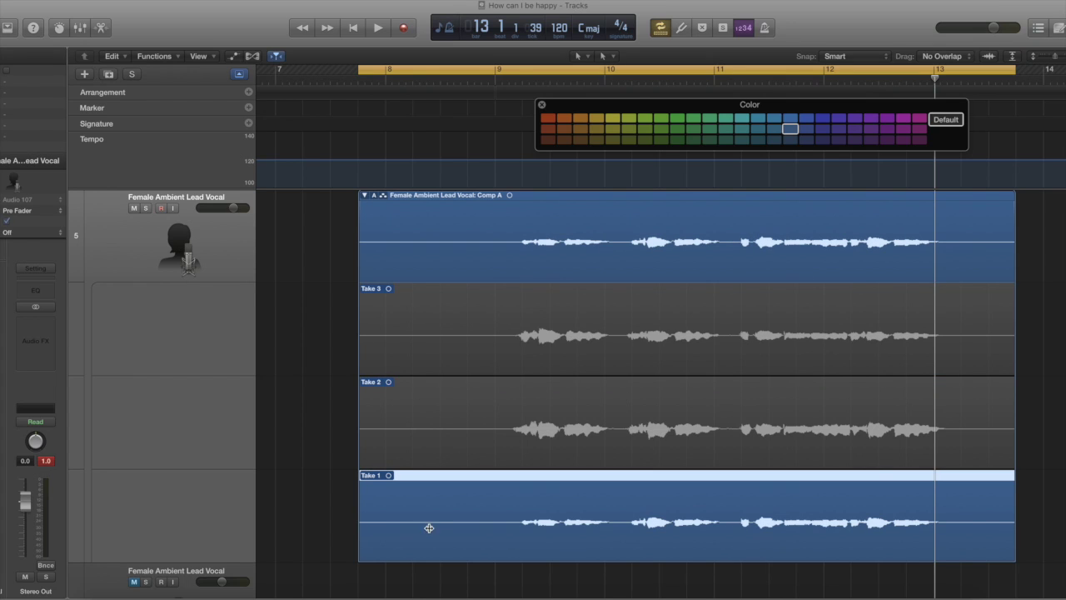
left_click(613, 118)
left_click(409, 424)
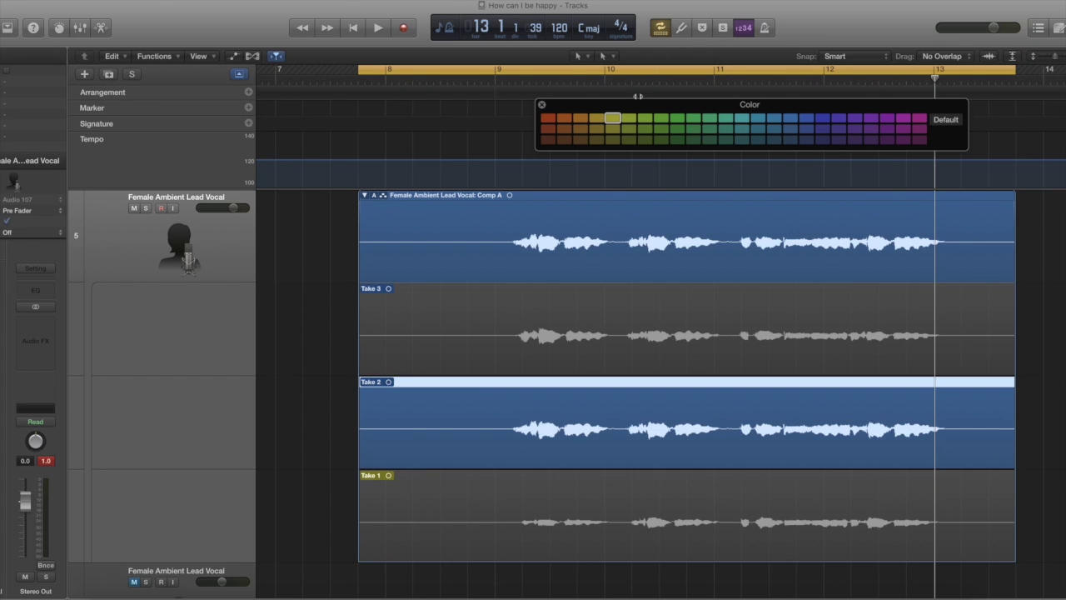
left_click(645, 119)
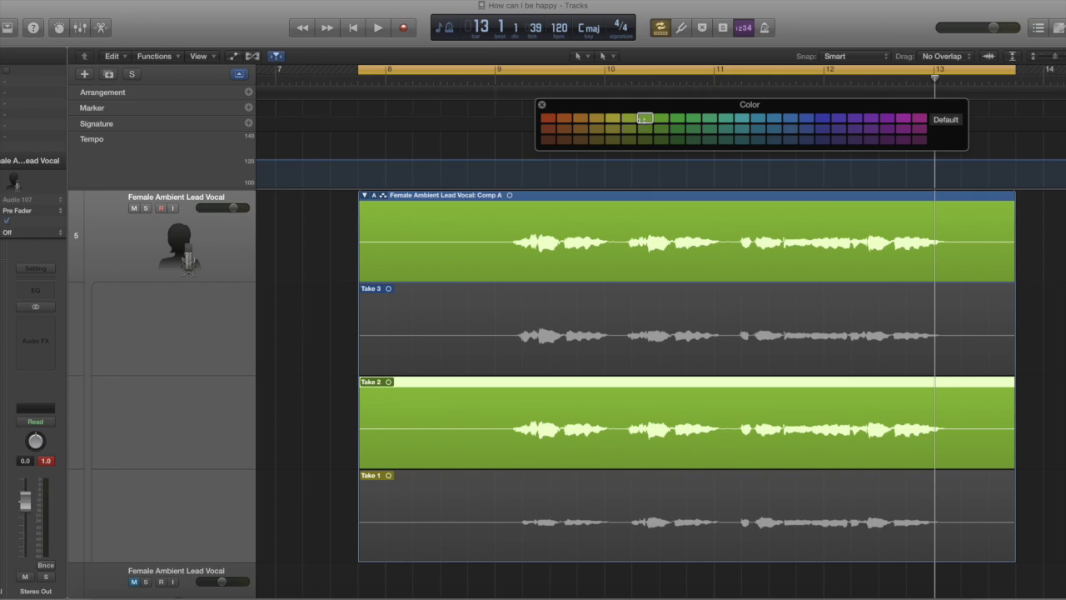
Color Take 3 teal in the Female Ambient Lead Vocal take folder.
left_click(453, 306)
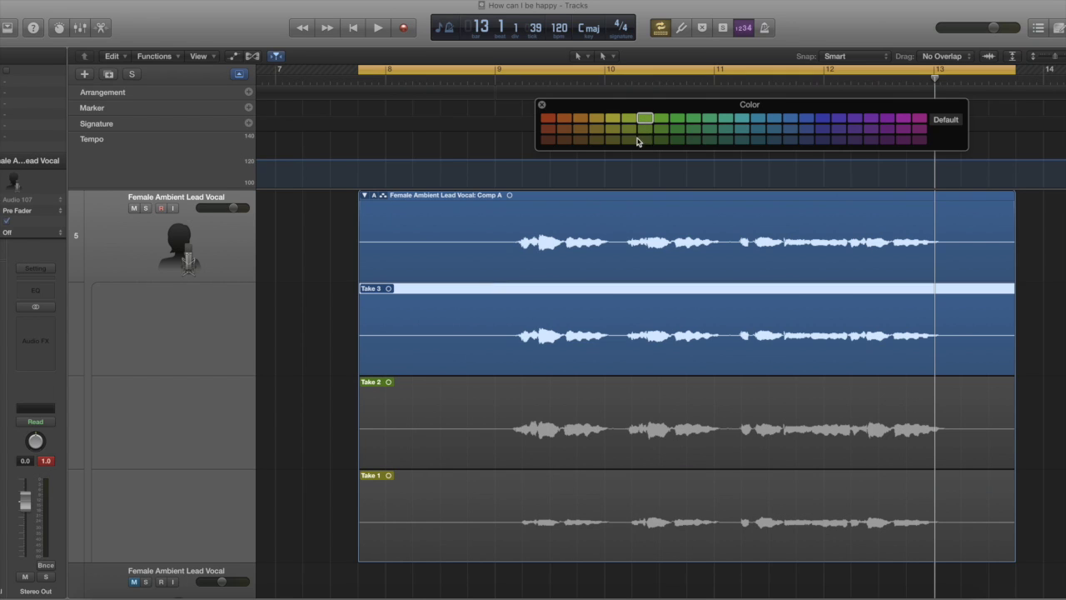
left_click(742, 119)
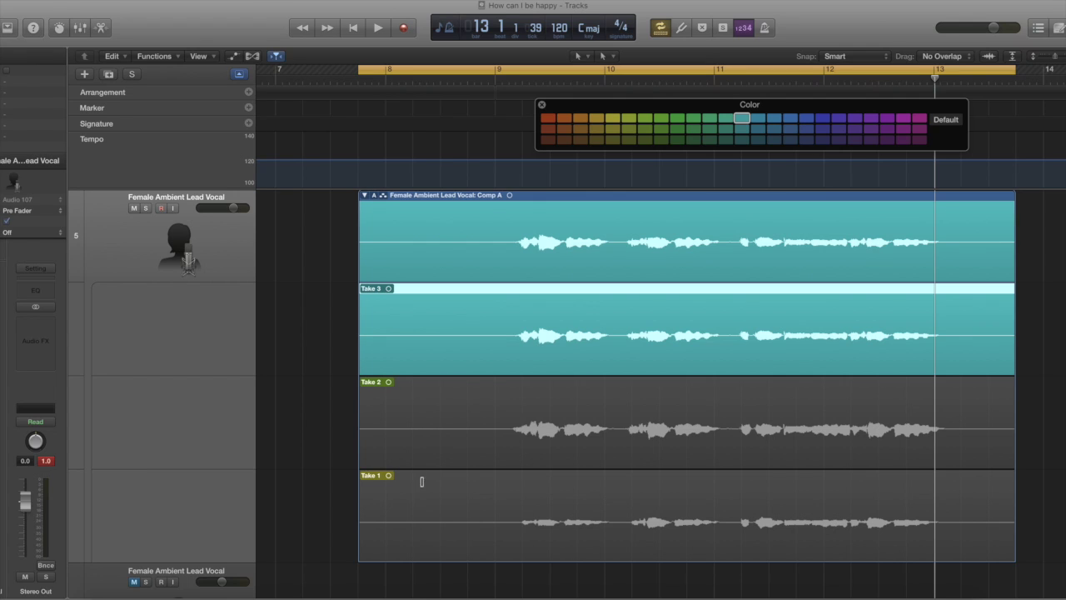
Comp the phrase from just after bar 9 to just after bar 10 from Take 2, and the rest until just past bar 13 from Take 3.
left_click(421, 428)
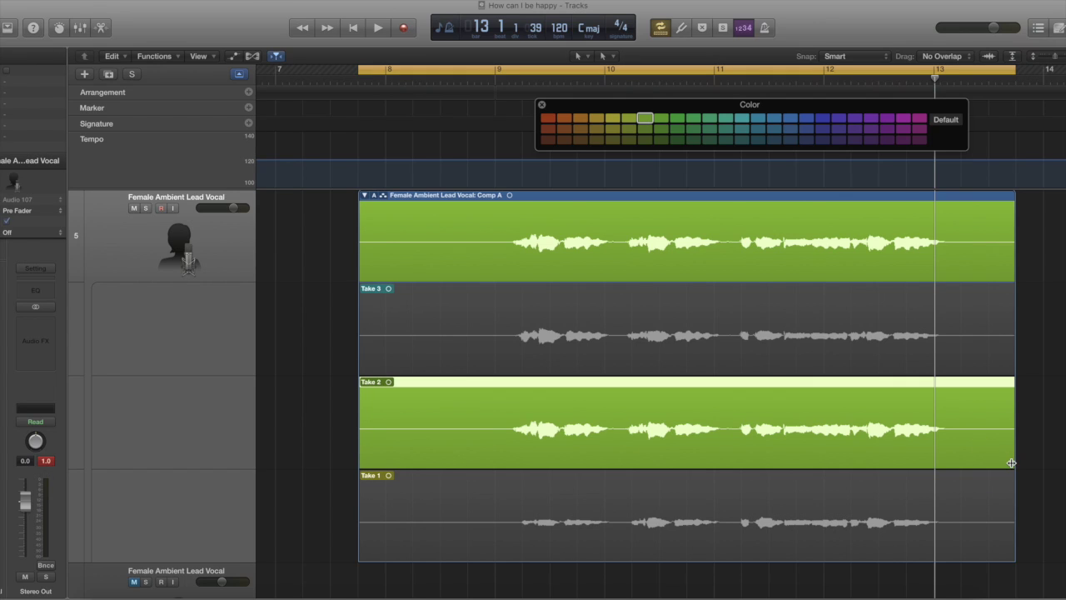
left_click_drag(1011, 462, 609, 428)
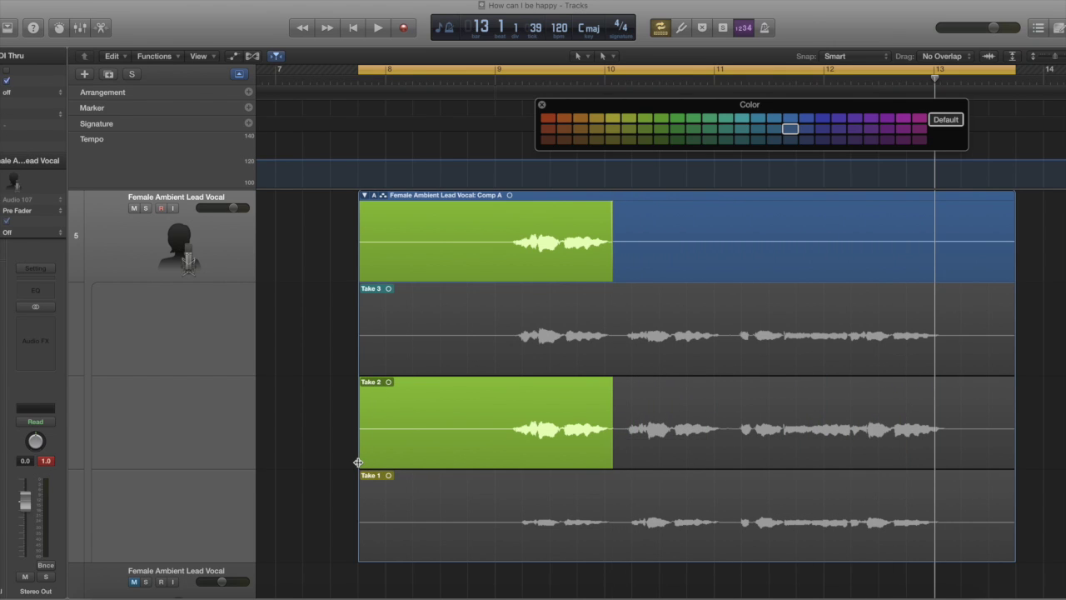
left_click_drag(358, 462, 504, 455)
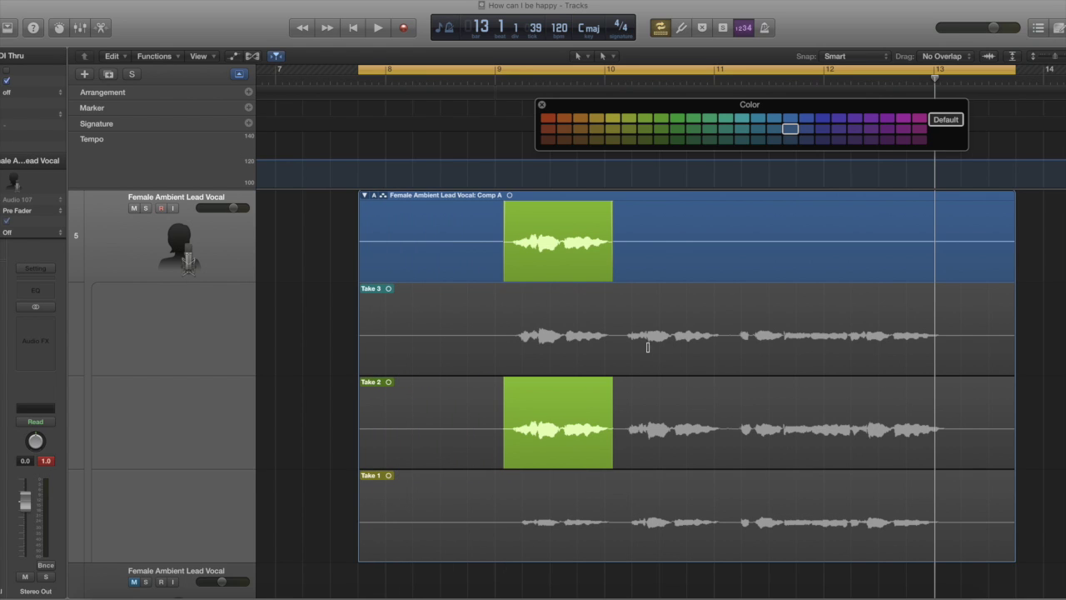
left_click(648, 347)
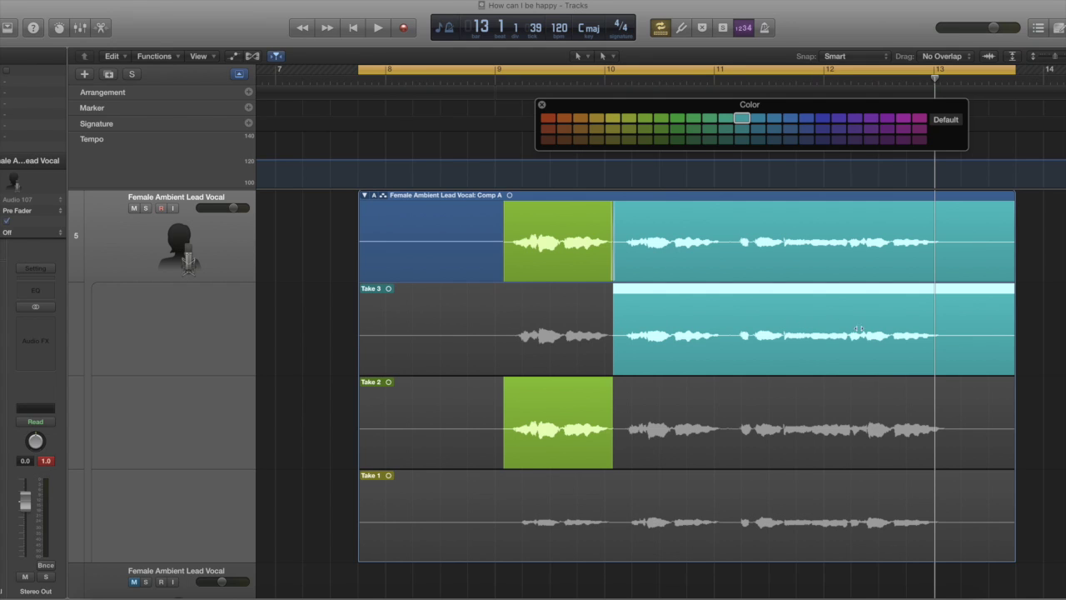
left_click_drag(1014, 364, 944, 361)
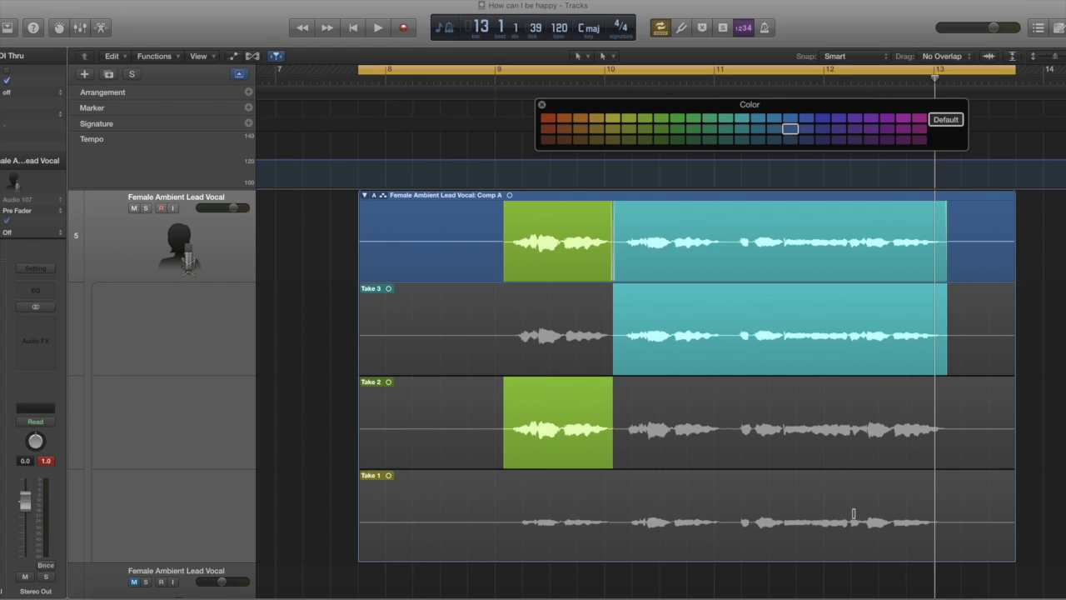
Trim the end of the take folder to just past bar 13 and flatten Comp A into separate regions.
scroll(583, 325, "right", 1)
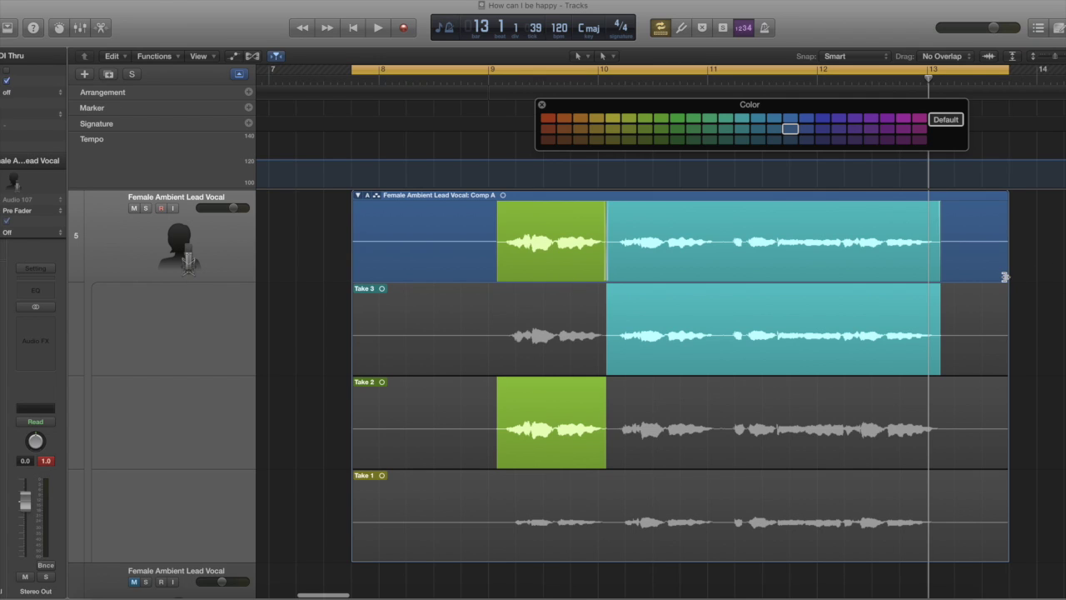
left_click_drag(1006, 275, 932, 274)
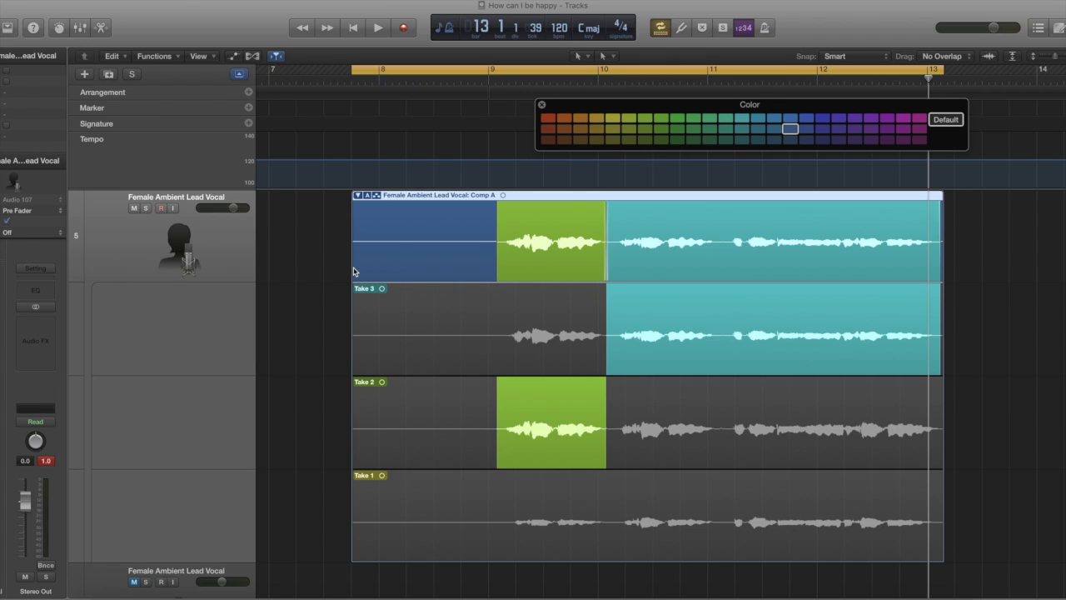
left_click(367, 195)
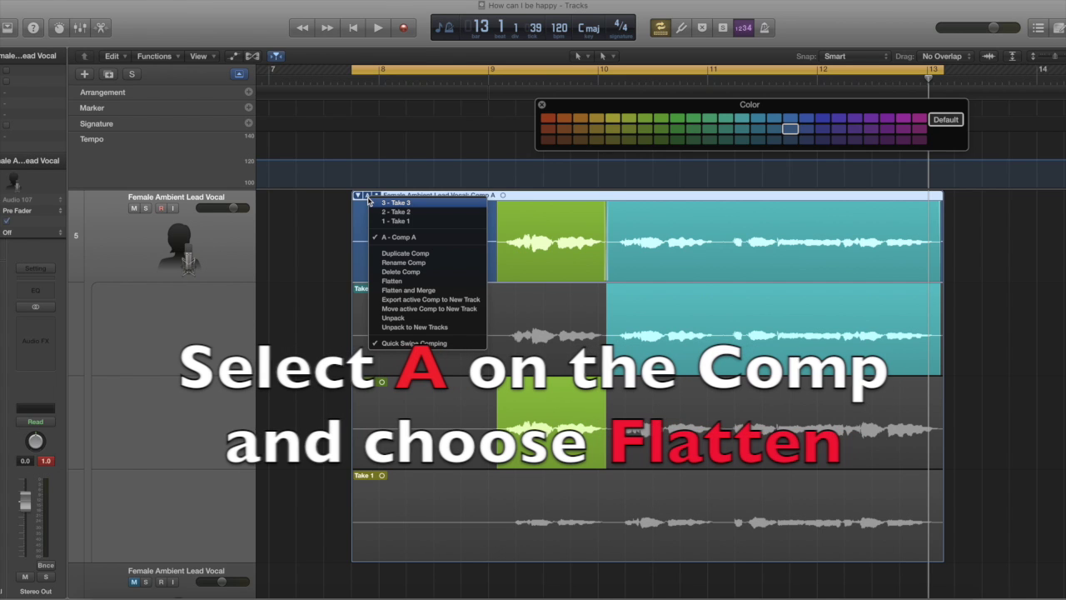
left_click(390, 281)
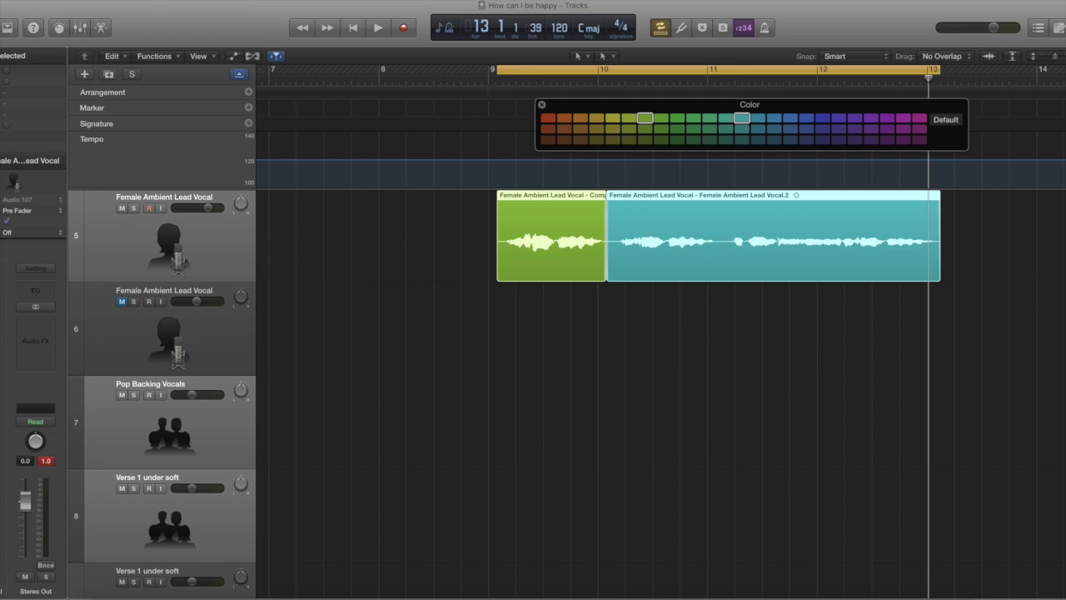
Join the green and teal Female Ambient Lead Vocal regions into one region, creating a new audio file.
key("super+Right")
key("super+Left")
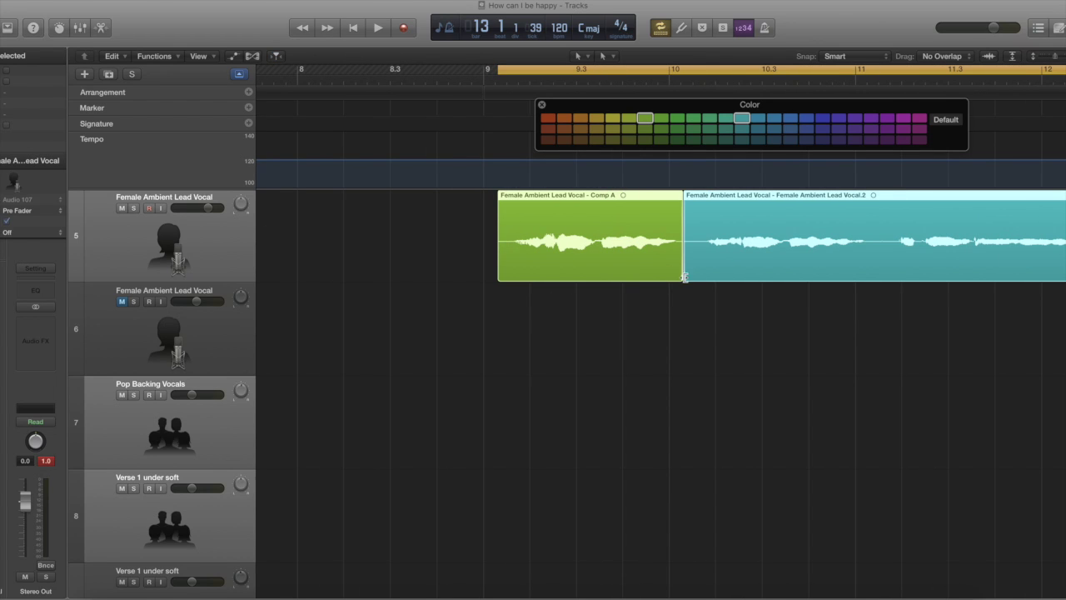
left_click(678, 198, "ctrl")
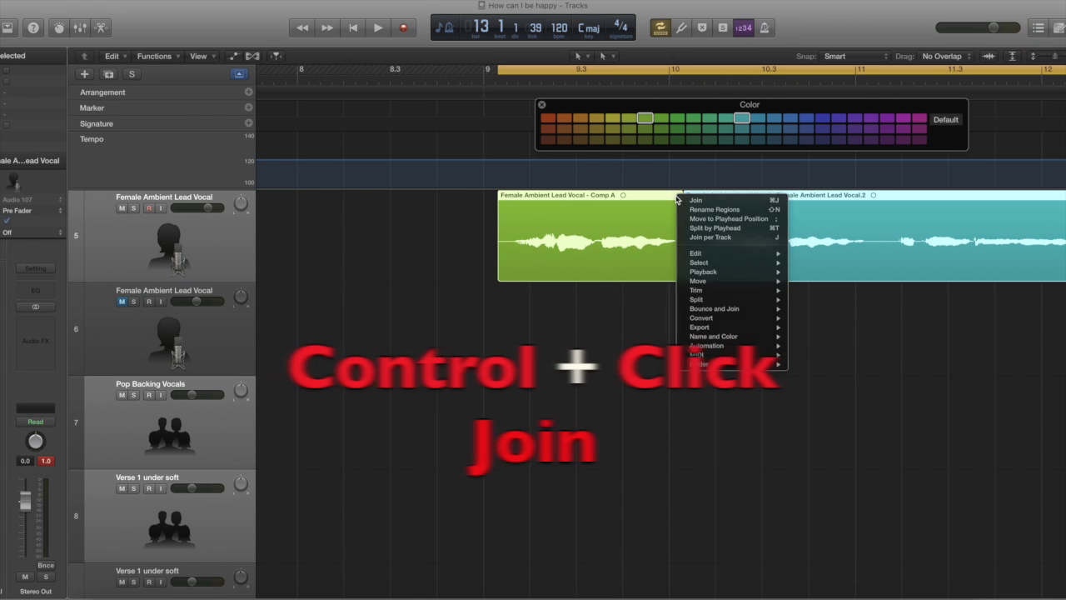
left_click(675, 198, "ctrl")
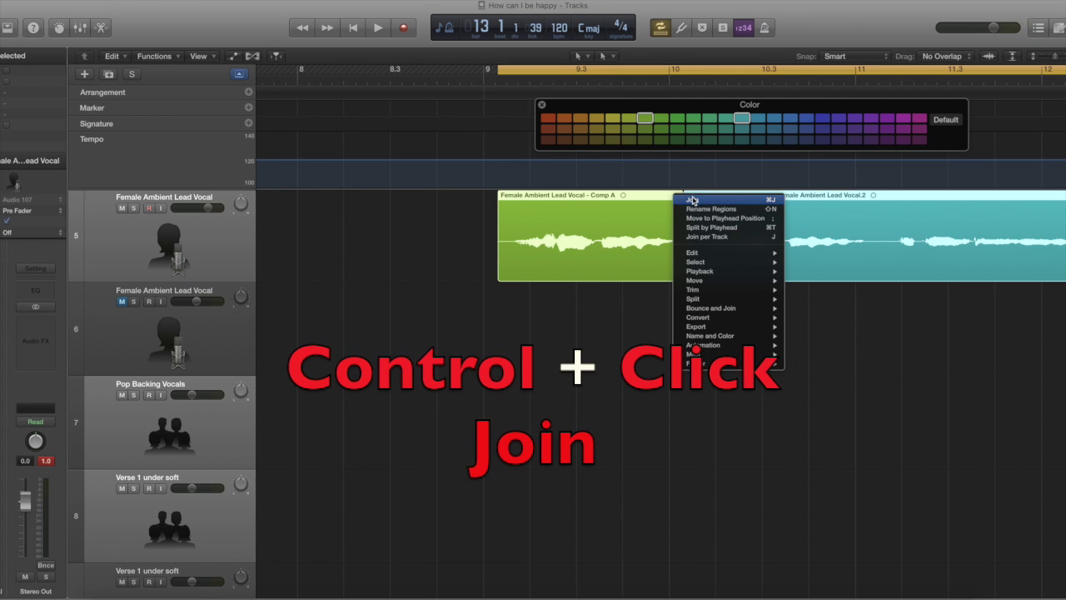
left_click(692, 200)
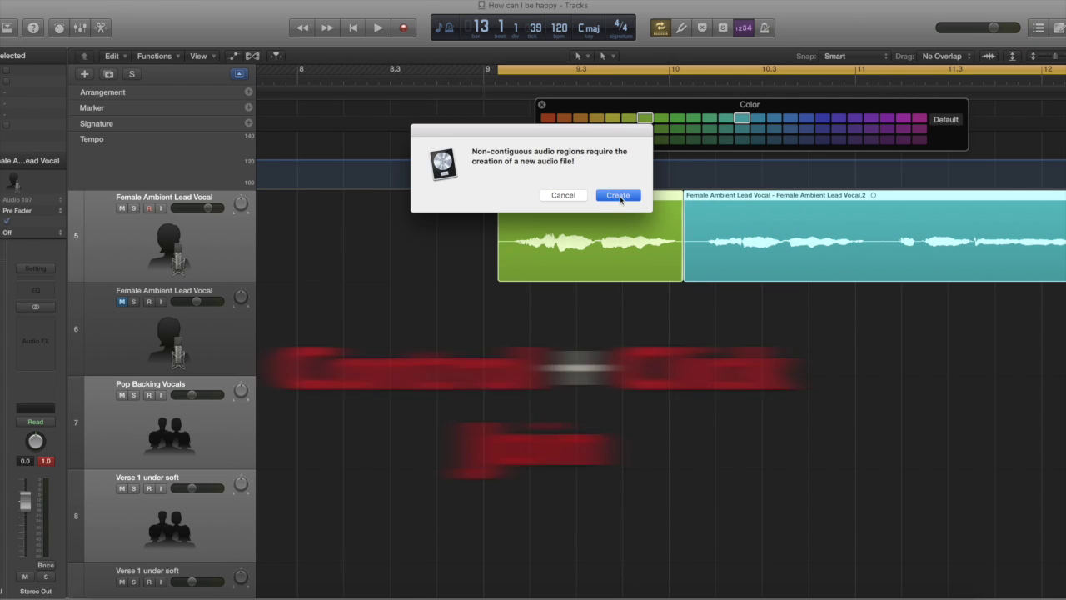
left_click(618, 196)
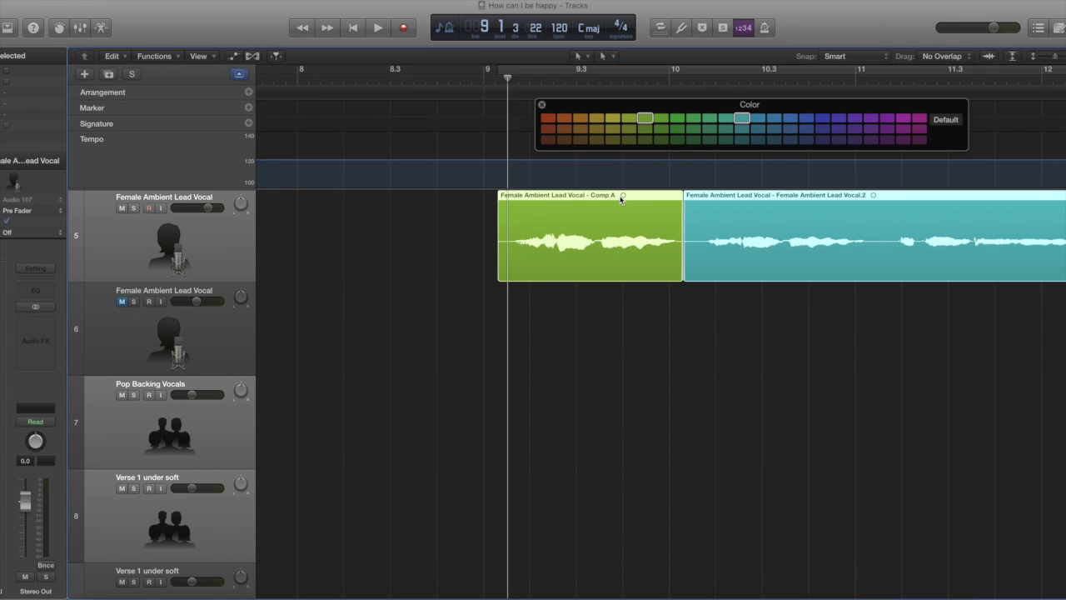
Play back the joined Female Ambient Lead Vocal region to check the comp, and stop playback.
scroll(671, 260, "right", 2)
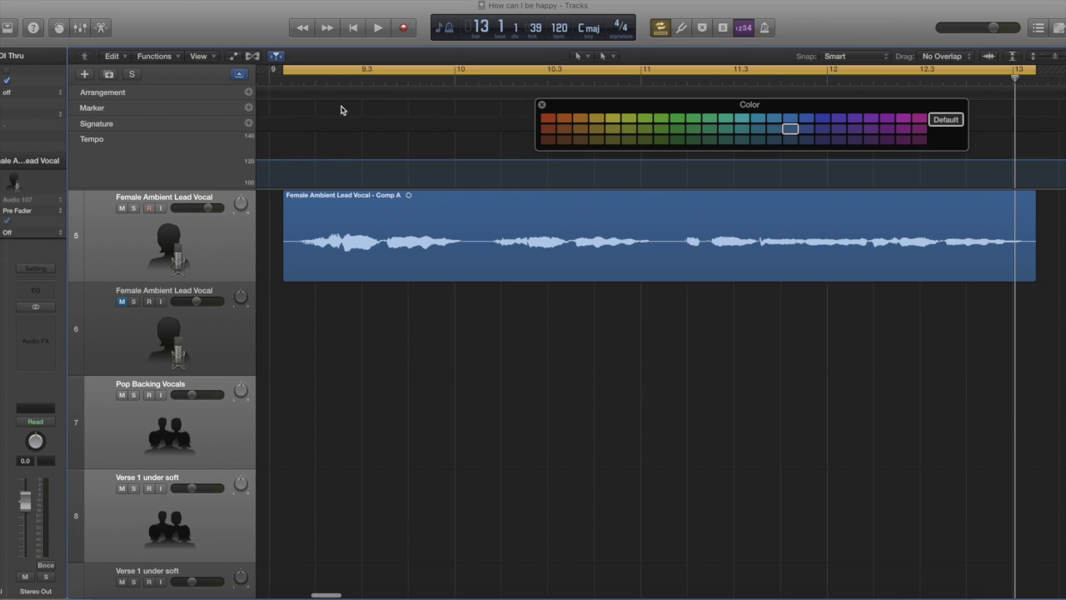
key("space")
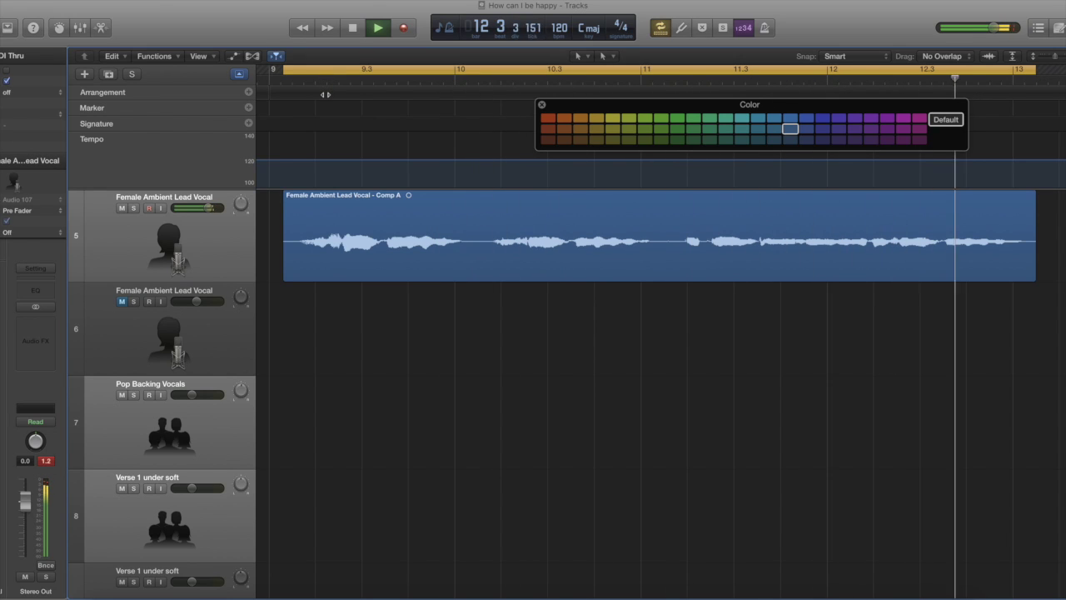
key("space")
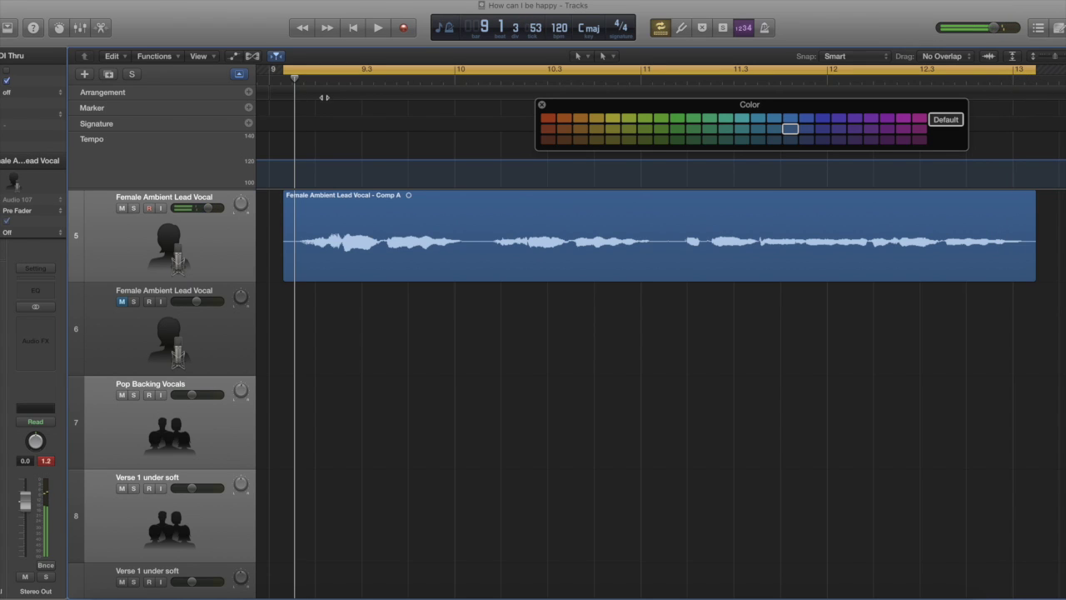